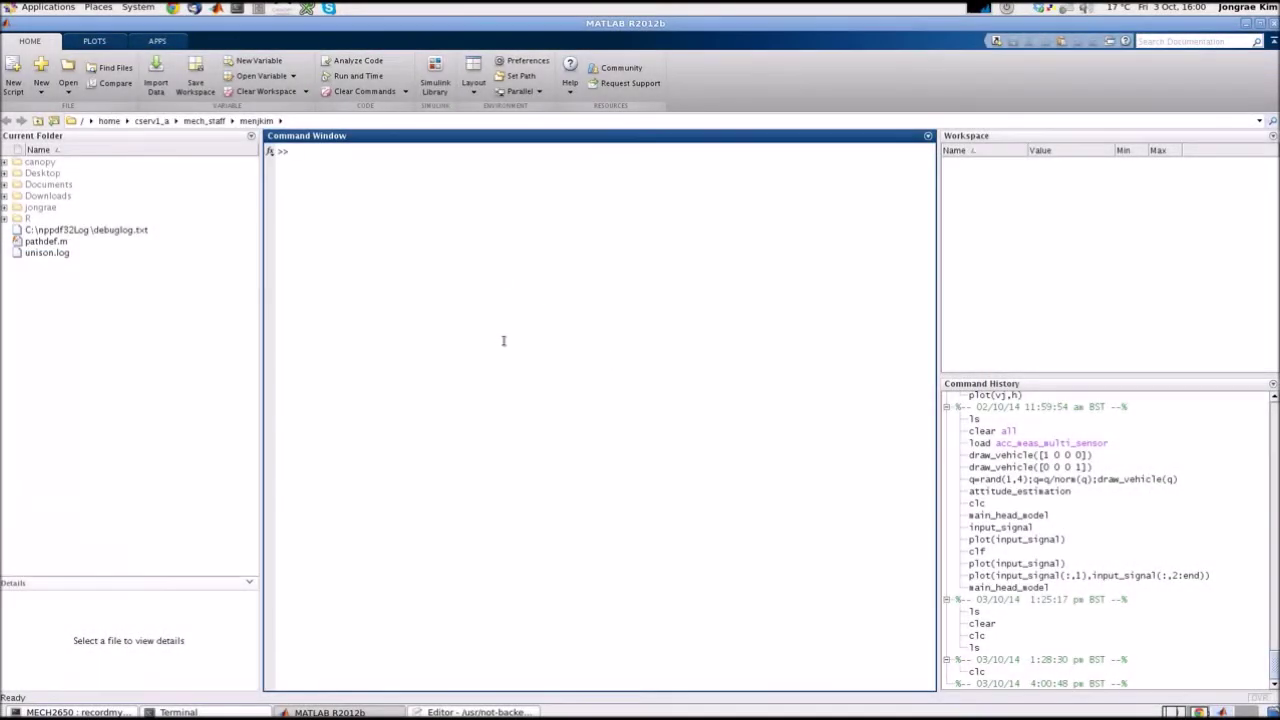
Clear the Command Window with clc and close the Simulink Library Browser.
key("Return")
key("Return")
key("Return")
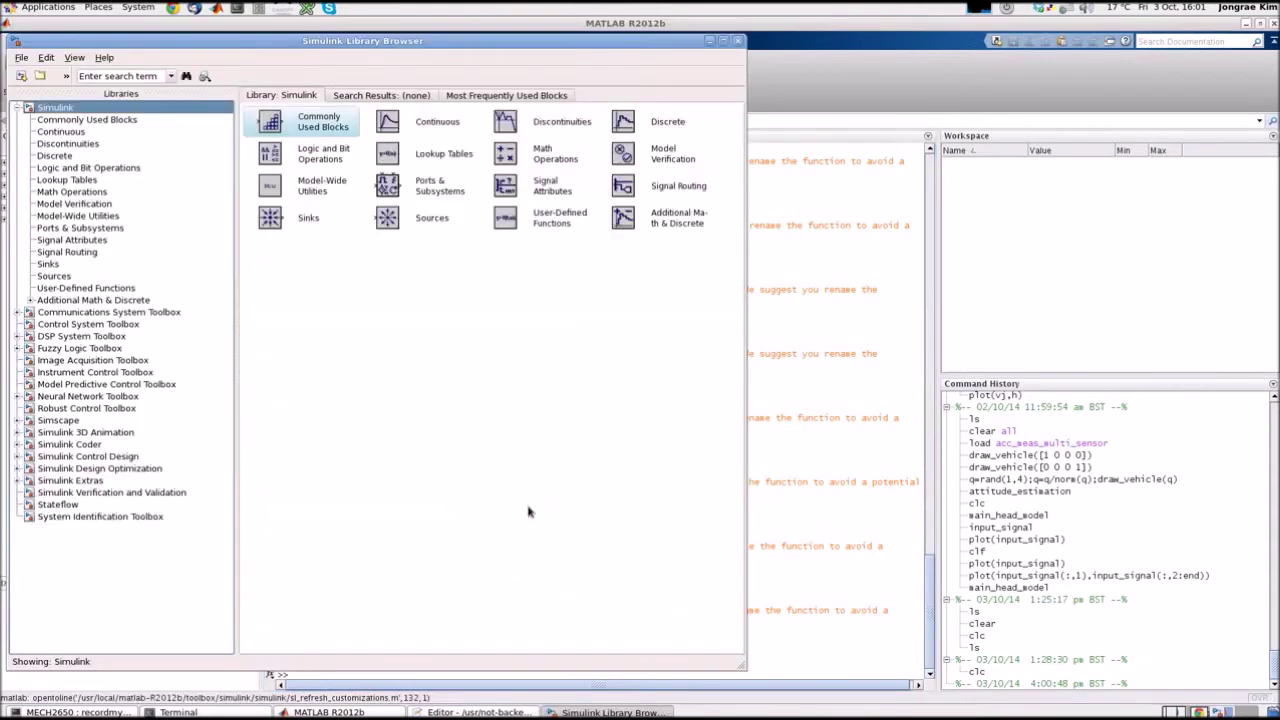
left_click(802, 507)
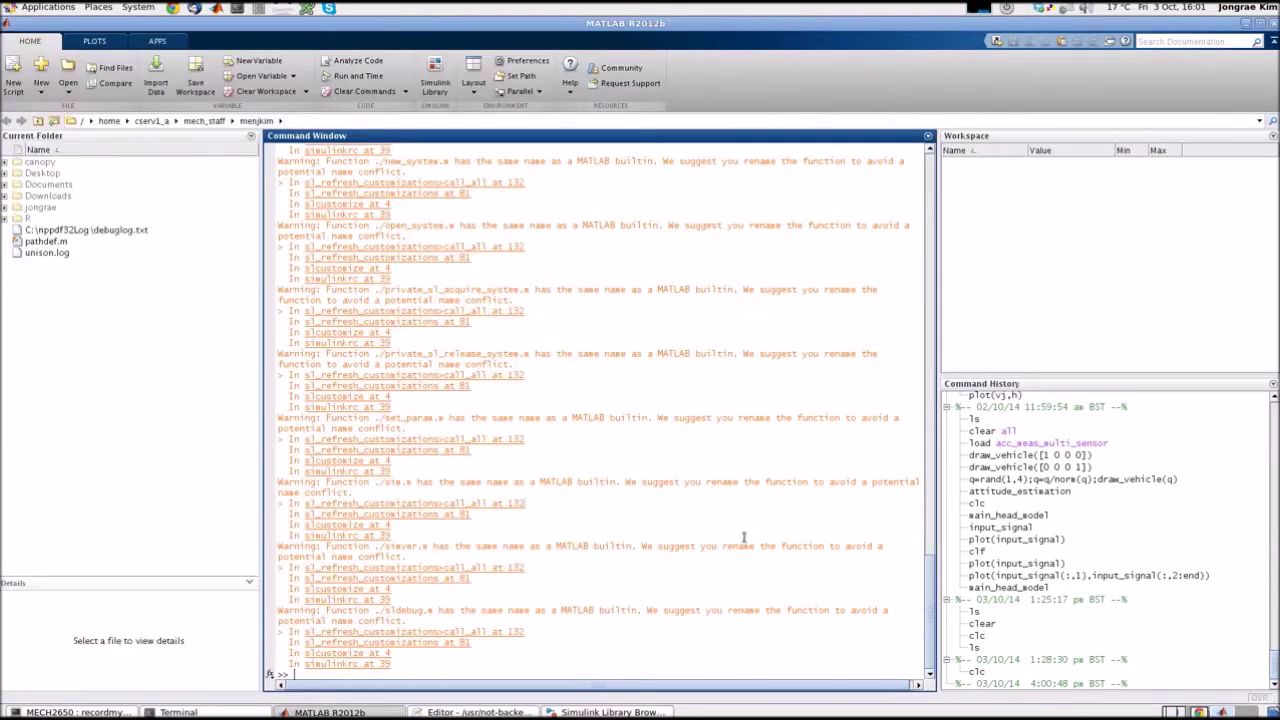
type("clc")
key("Return")
key("alt+Tab")
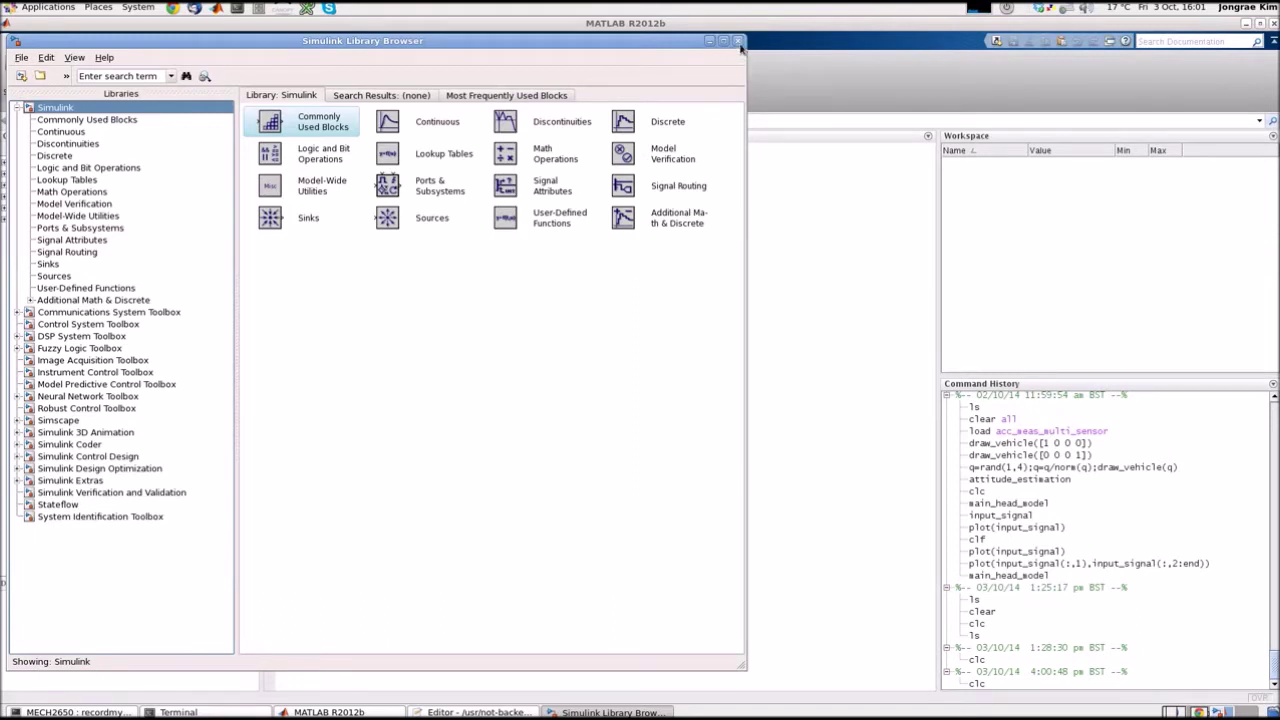
left_click(739, 43)
Reopen the Library Browser with 'simulink' and create a new blank model placed to its right.
key("Return")
key("Return")
key("Return")
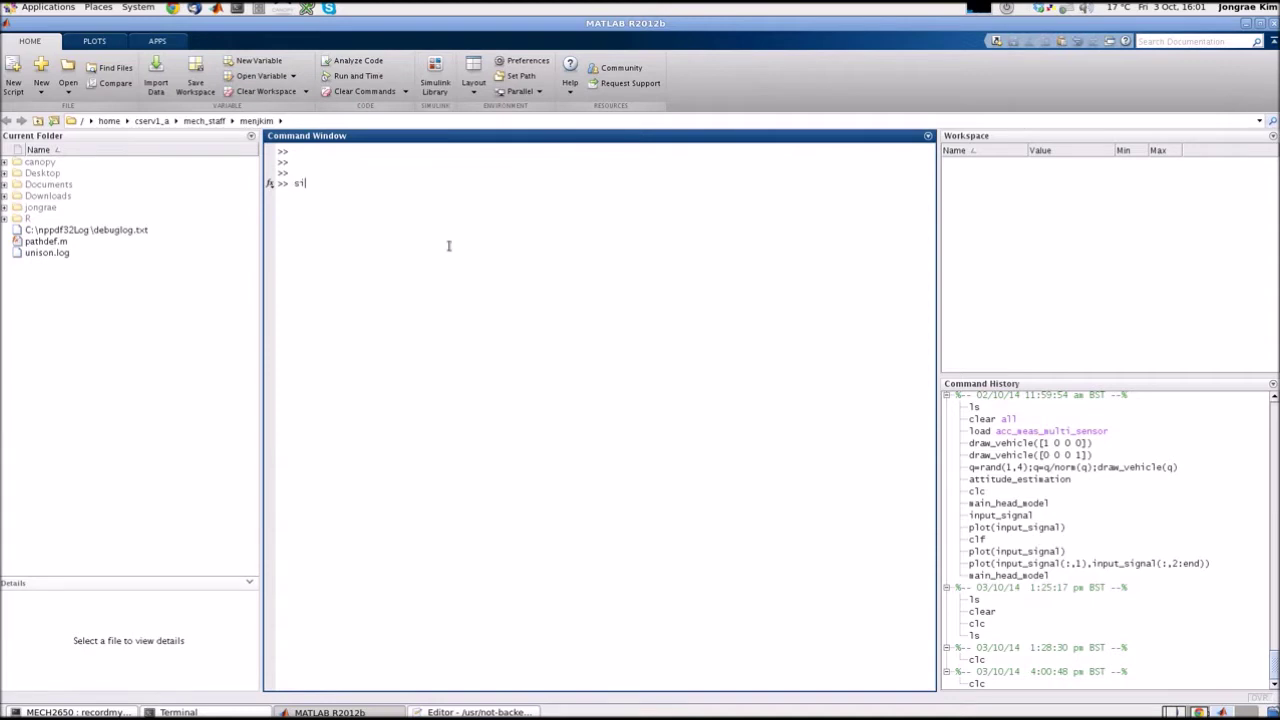
type("simulink")
key("Return")
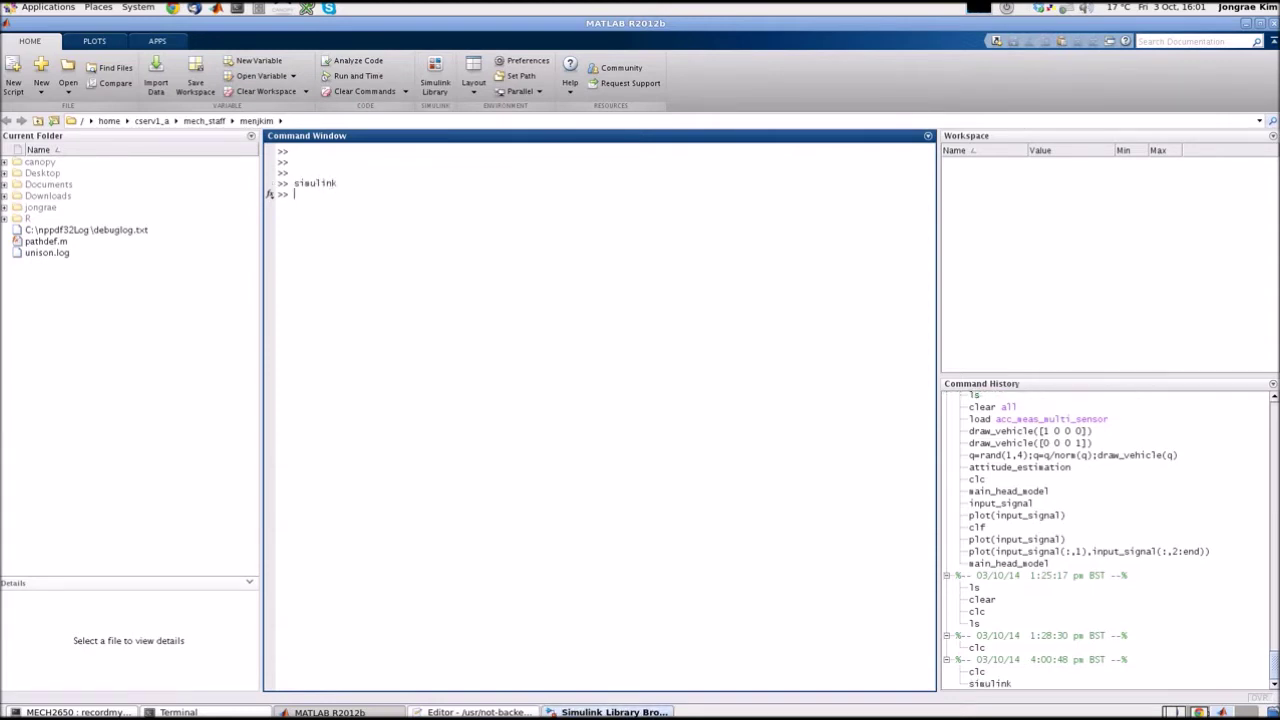
left_click_drag(380, 37, 400, 74)
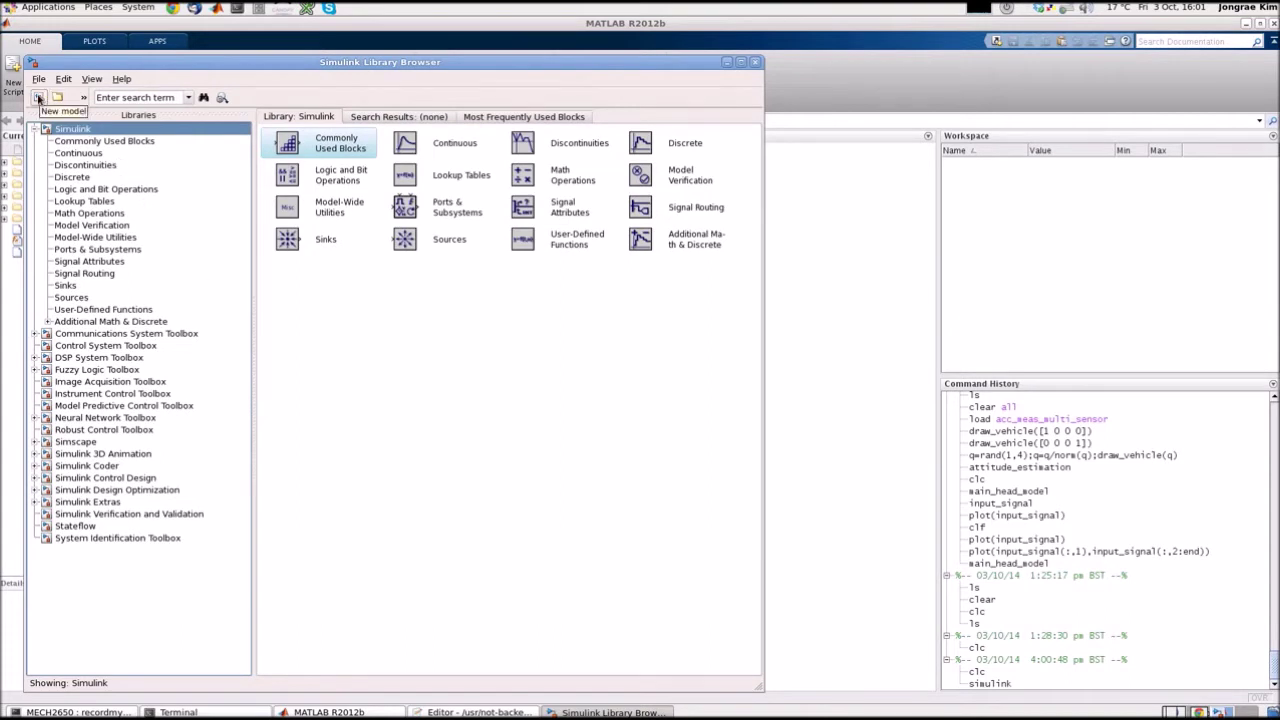
left_click(39, 97)
left_click_drag(230, 60, 920, 121)
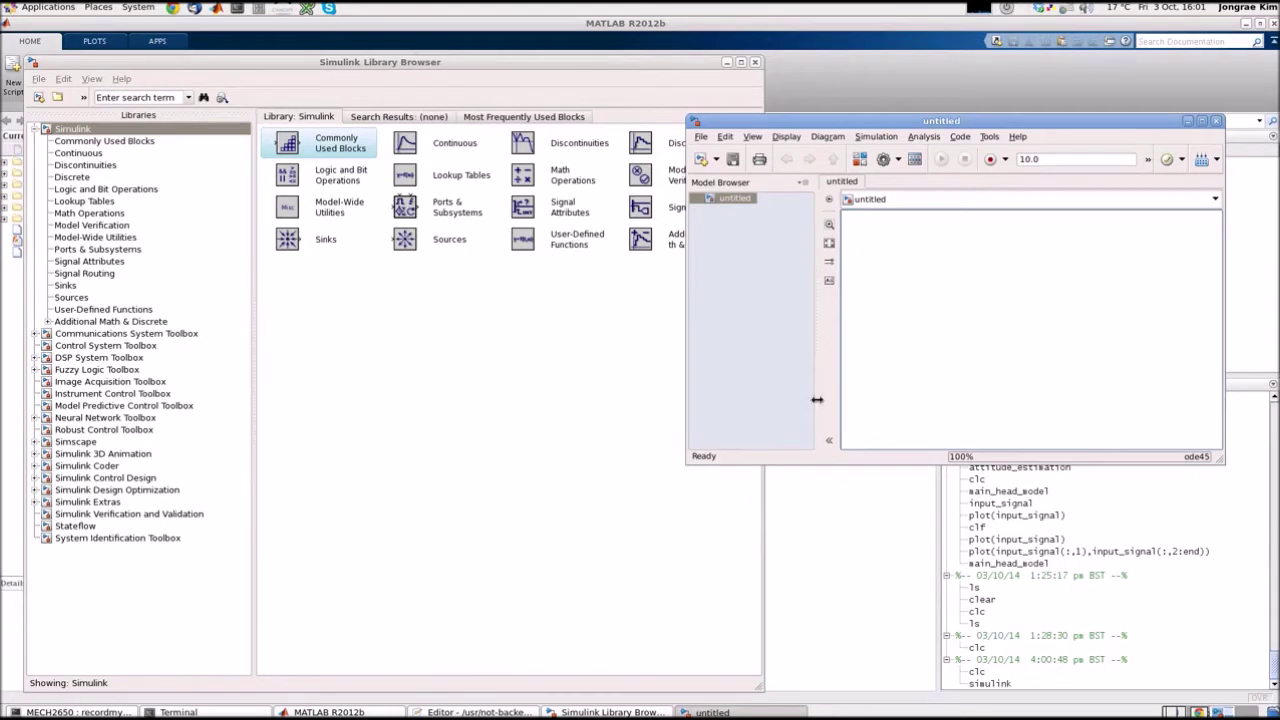
Place an Electrical Reference from Simscape > Foundation Library > Electrical Elements in the model.
left_click(60, 447)
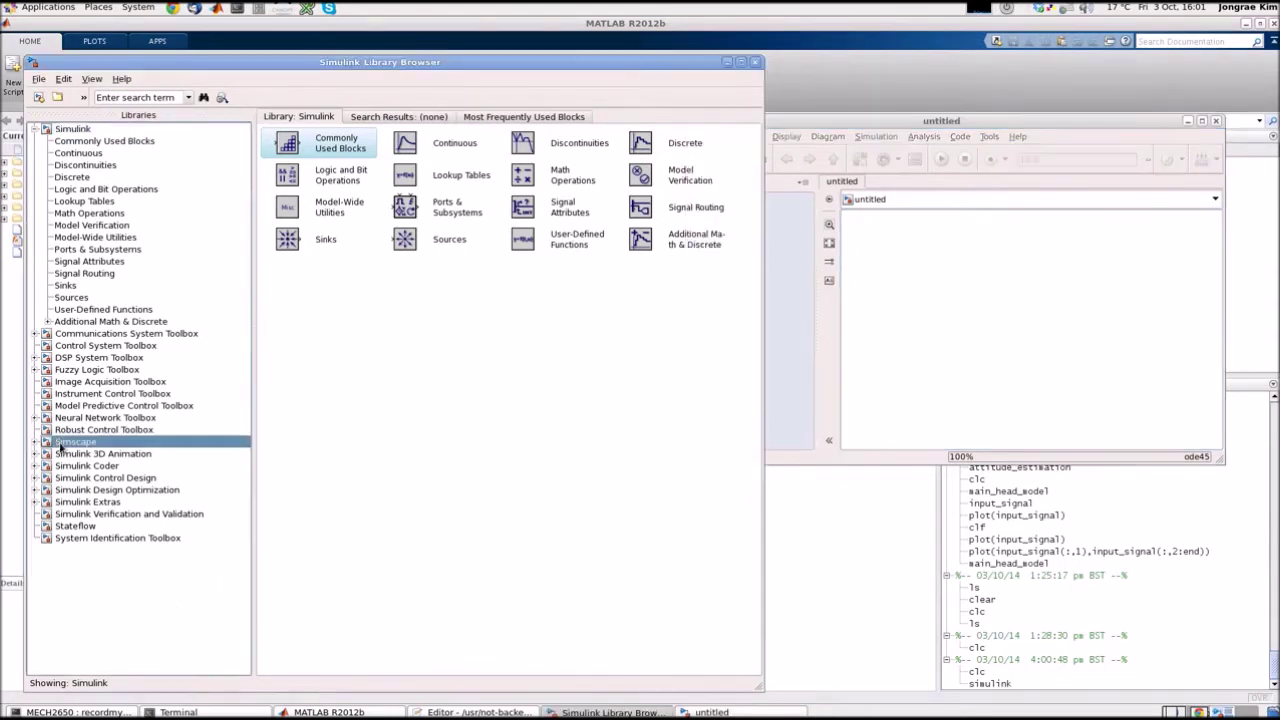
left_click(35, 442)
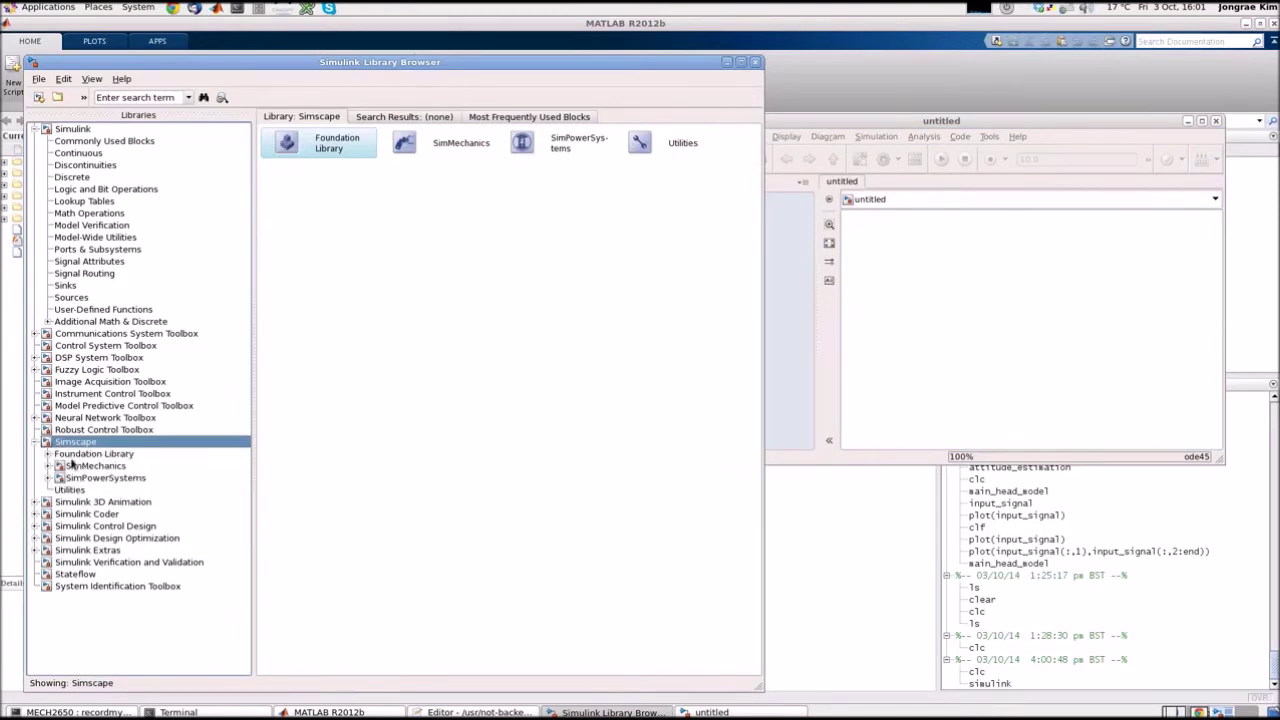
double_click(85, 455)
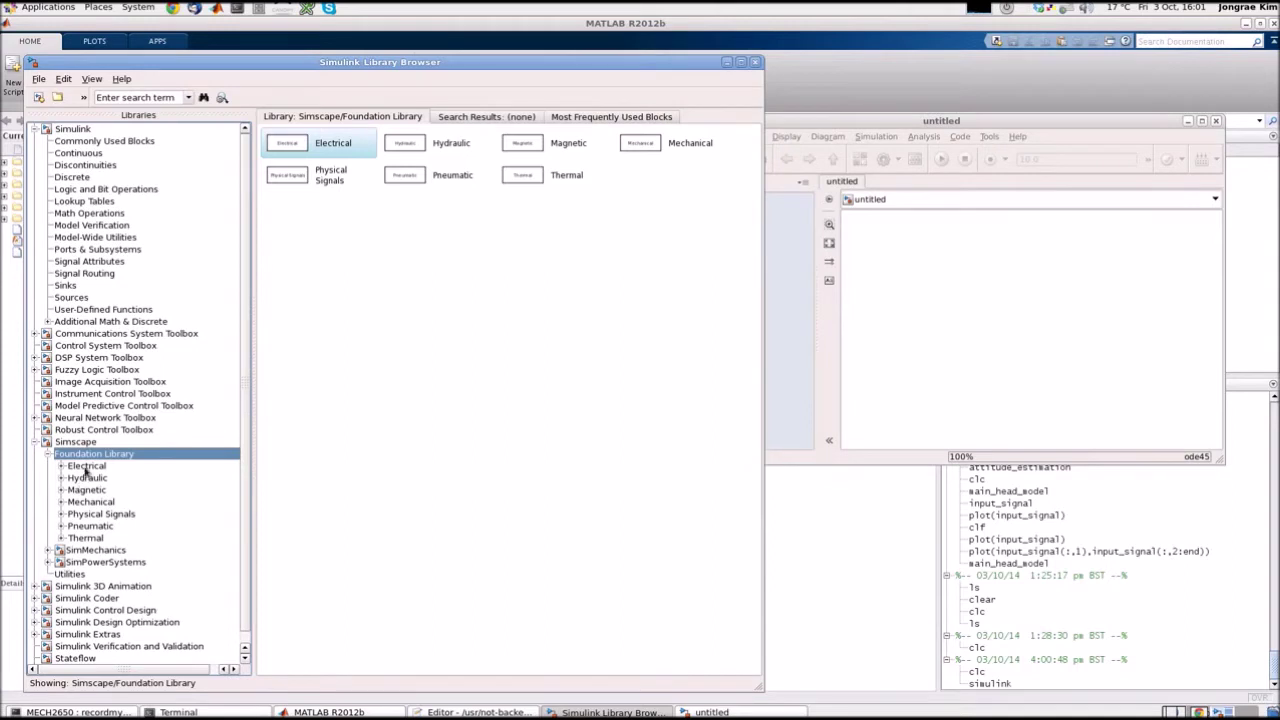
double_click(85, 467)
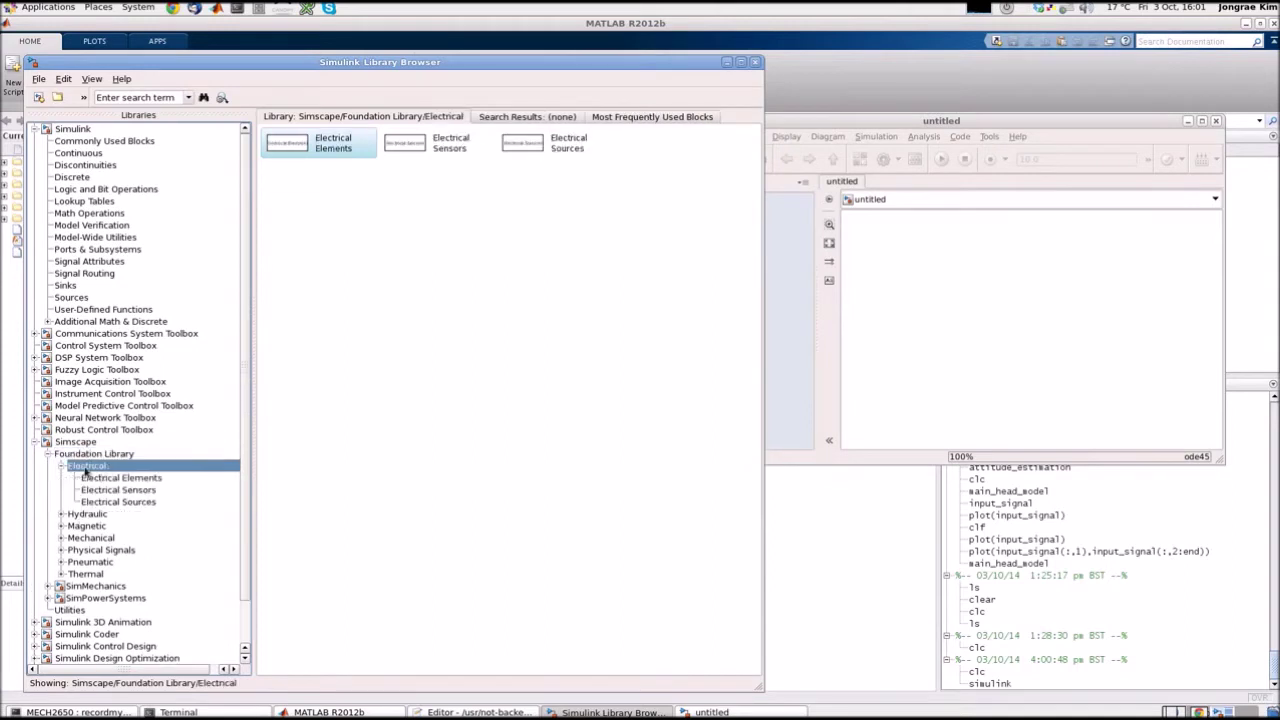
double_click(299, 148)
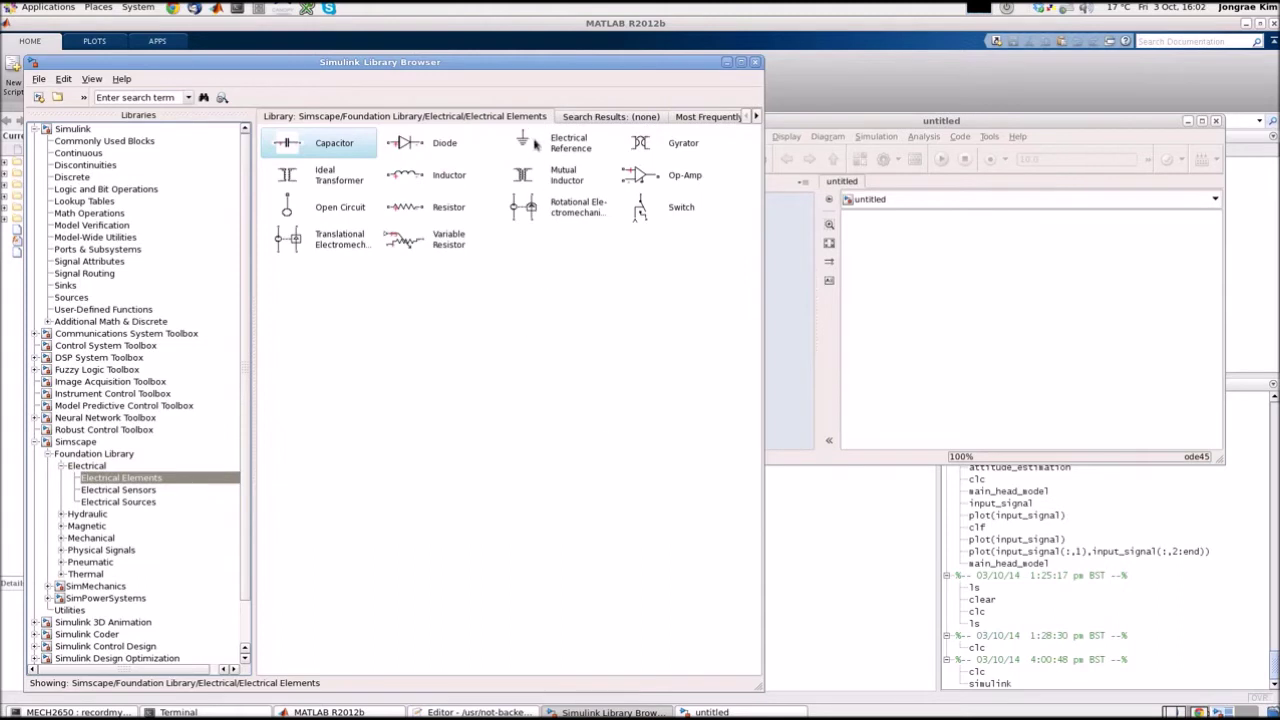
left_click_drag(533, 142, 943, 376)
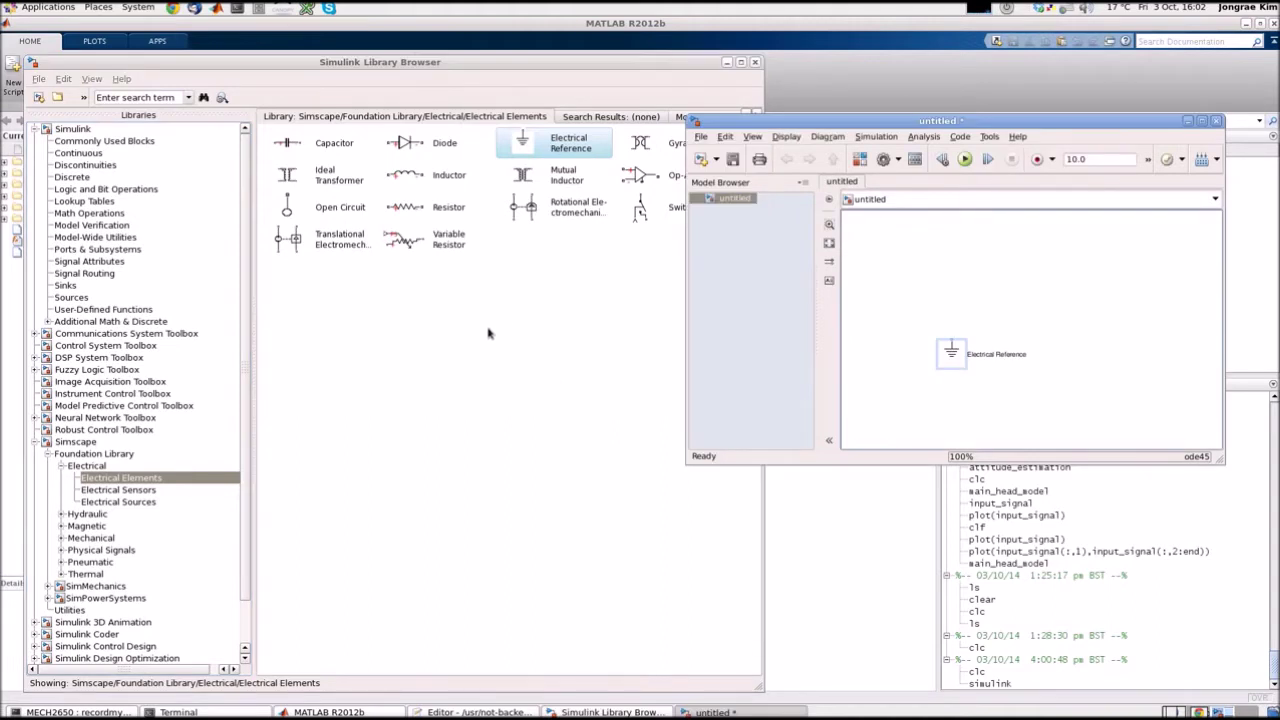
Add a DC Voltage Source above the ground and wire its lower terminal to the Electrical Reference.
left_click(476, 372)
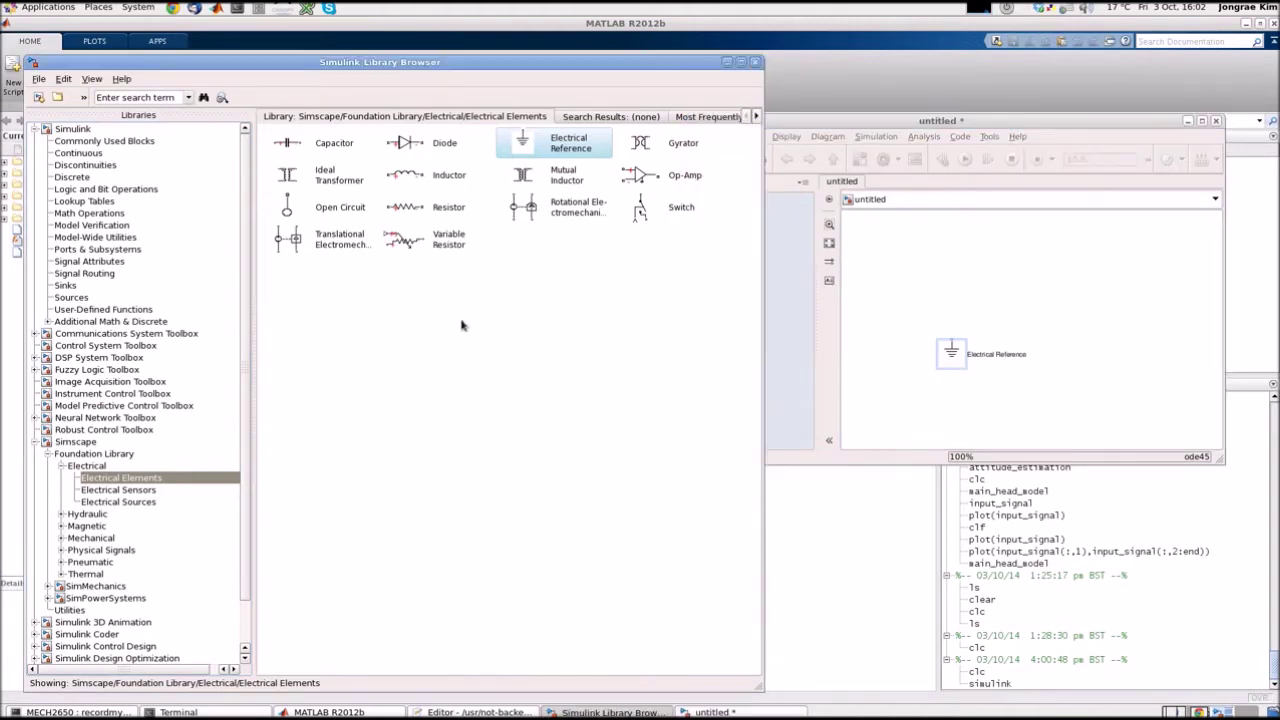
left_click(137, 508)
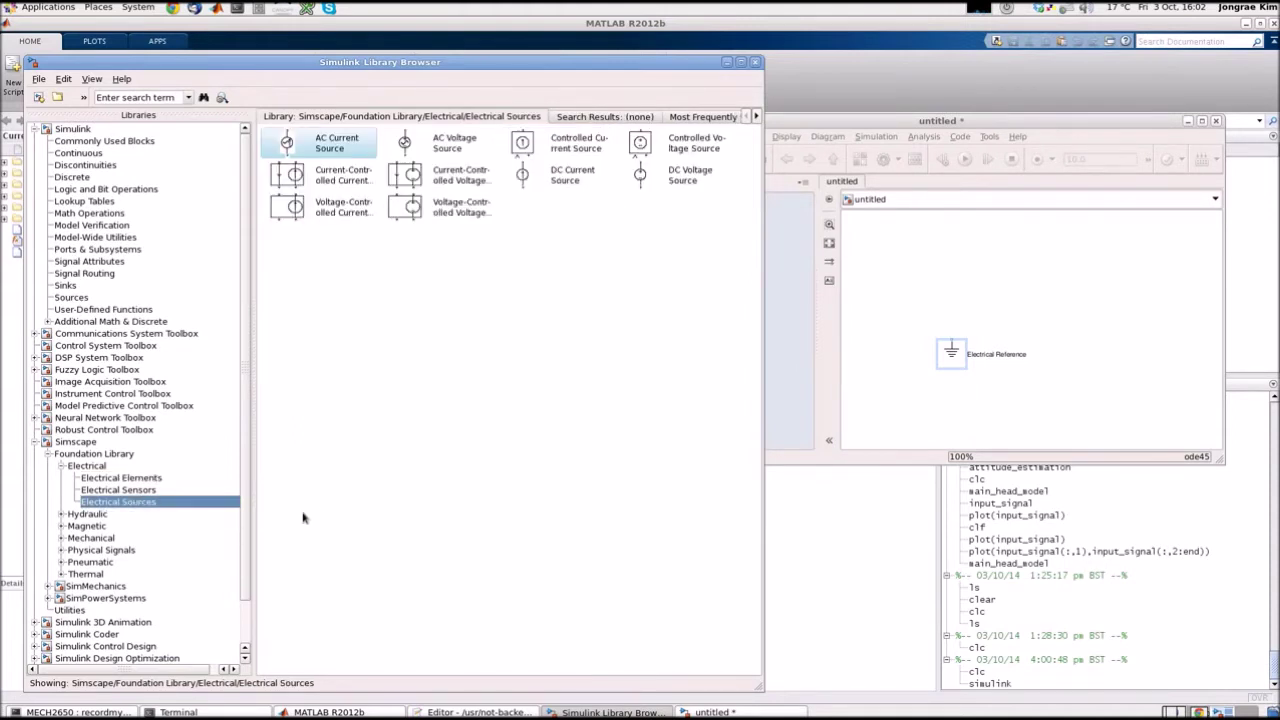
left_click(640, 178)
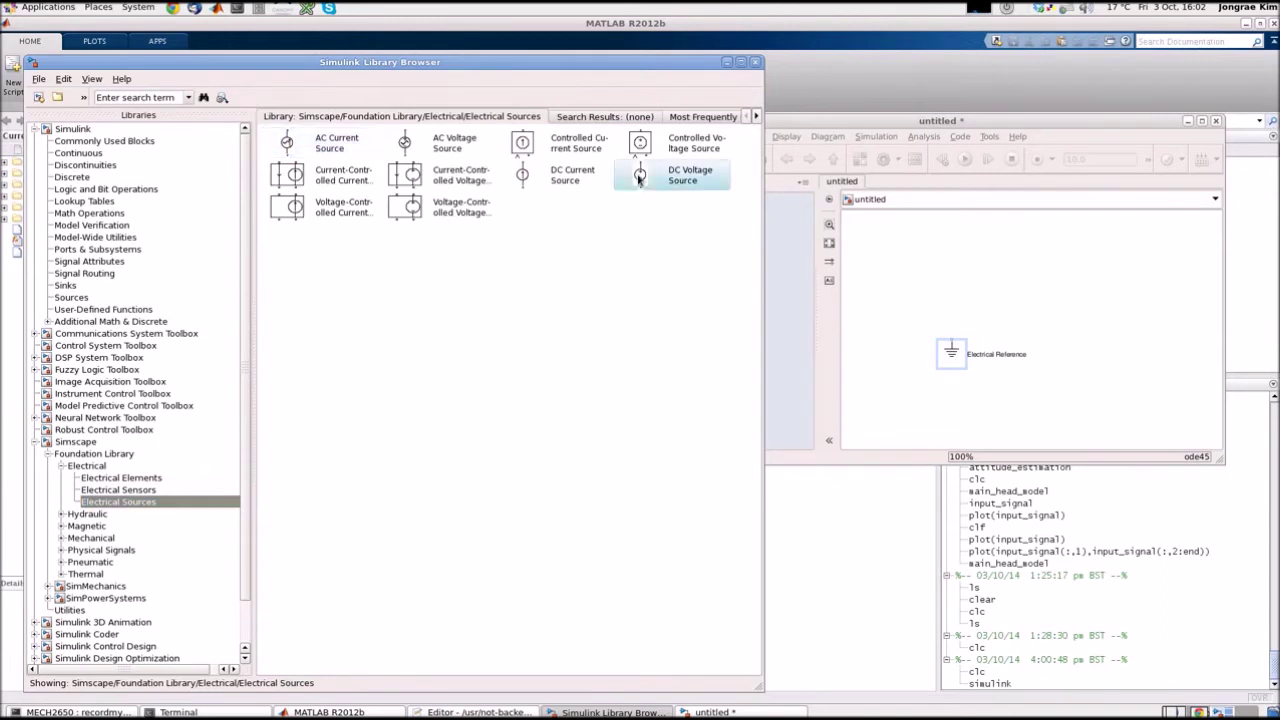
left_click_drag(640, 178, 953, 306)
left_click(952, 306)
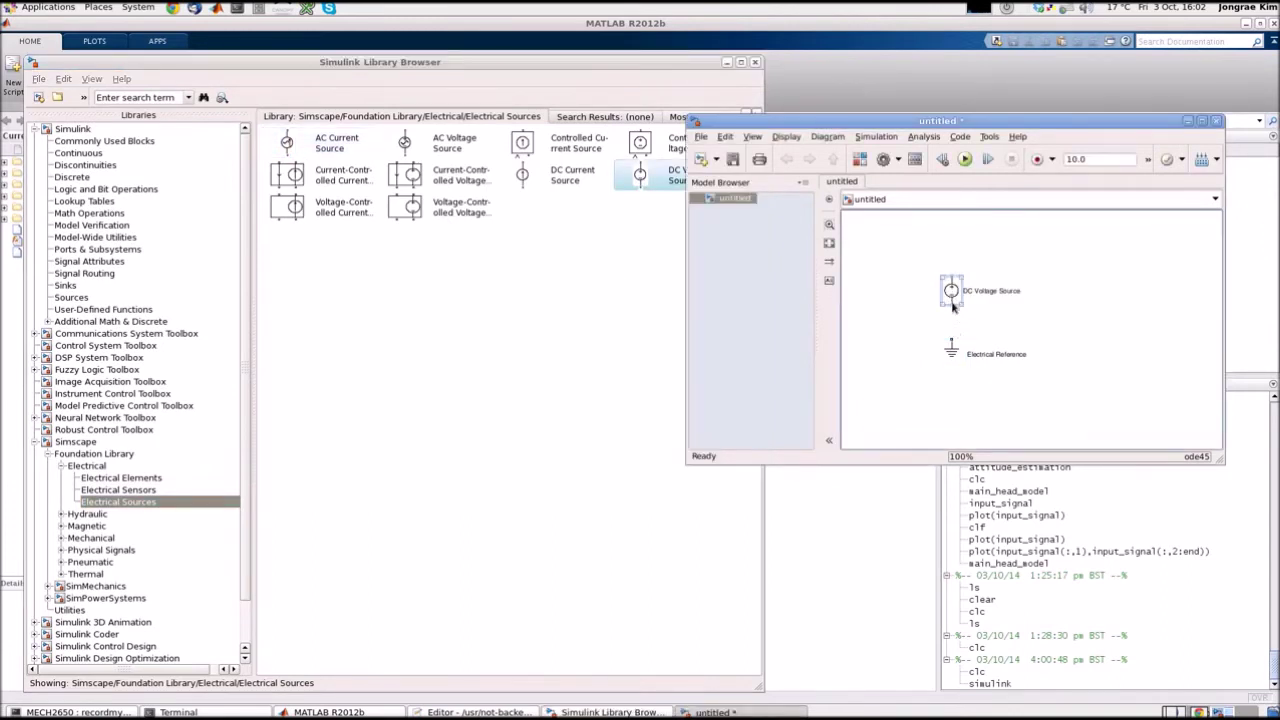
left_click_drag(952, 305, 951, 345)
left_click_drag(951, 291, 952, 303)
left_click(141, 479)
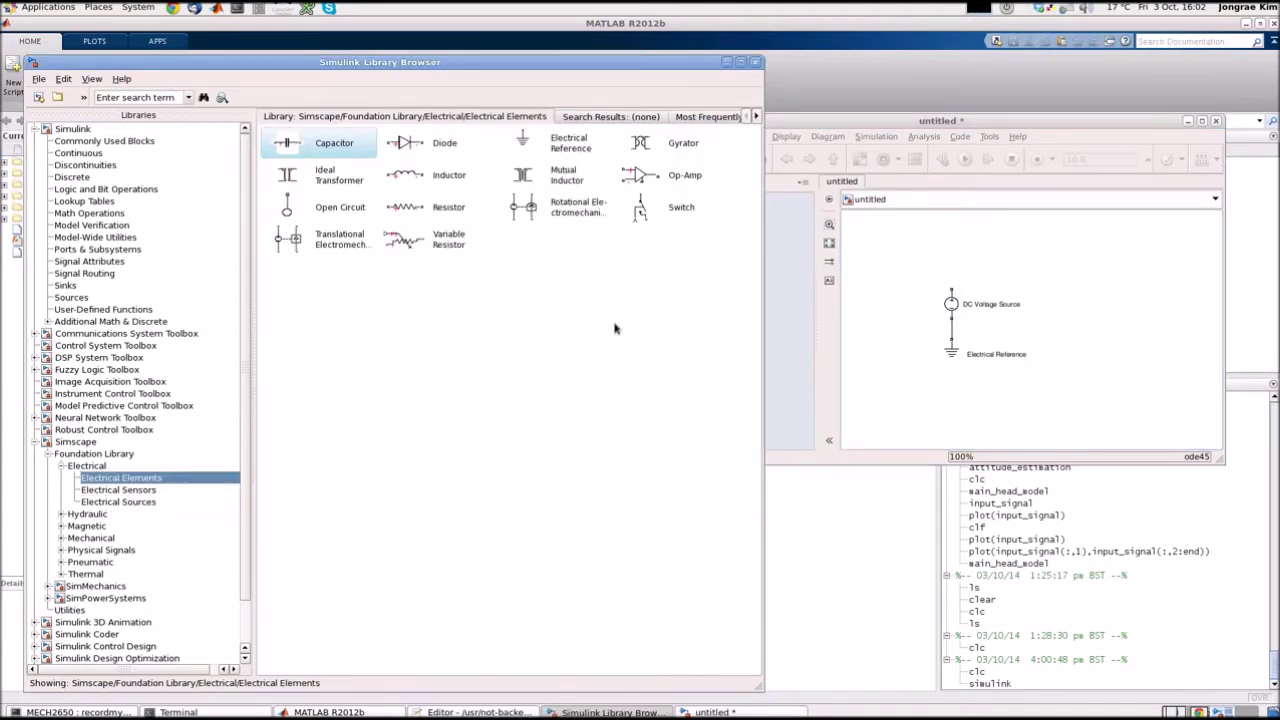
Place a Resistor, rotate it clockwise to stand upright, and move it beside the source.
left_click_drag(406, 208, 1094, 262)
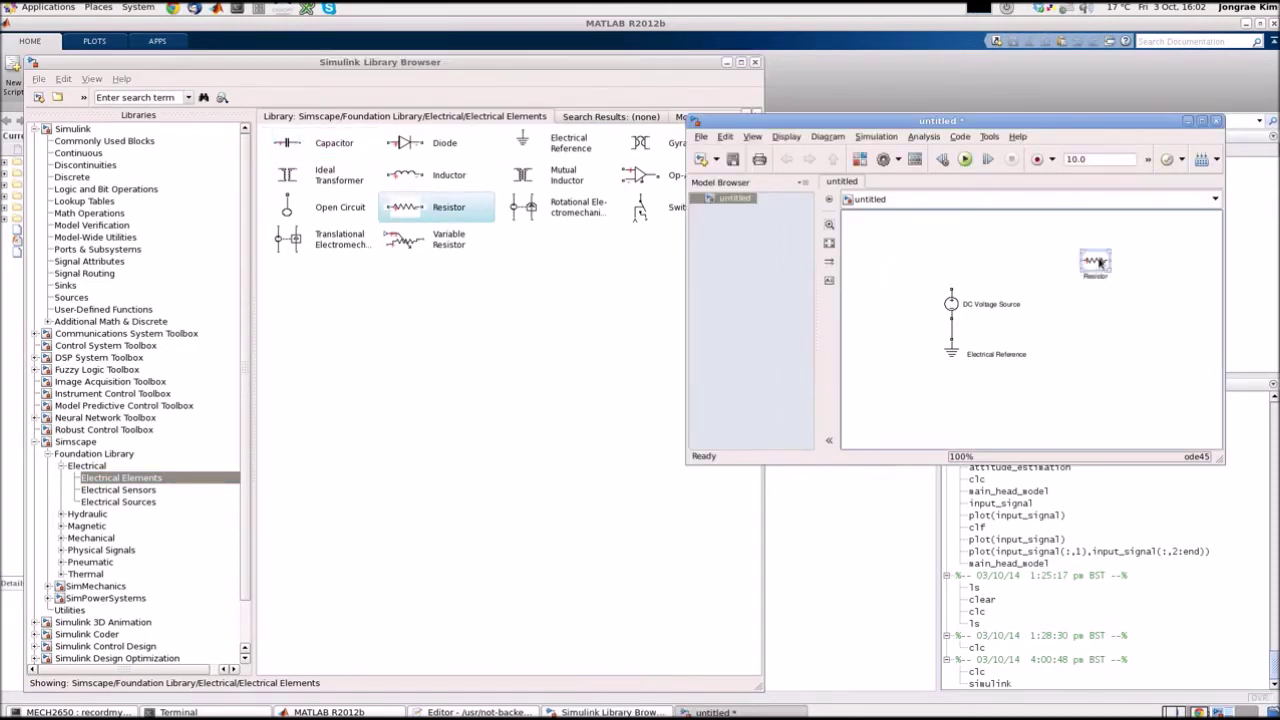
right_click(1099, 262)
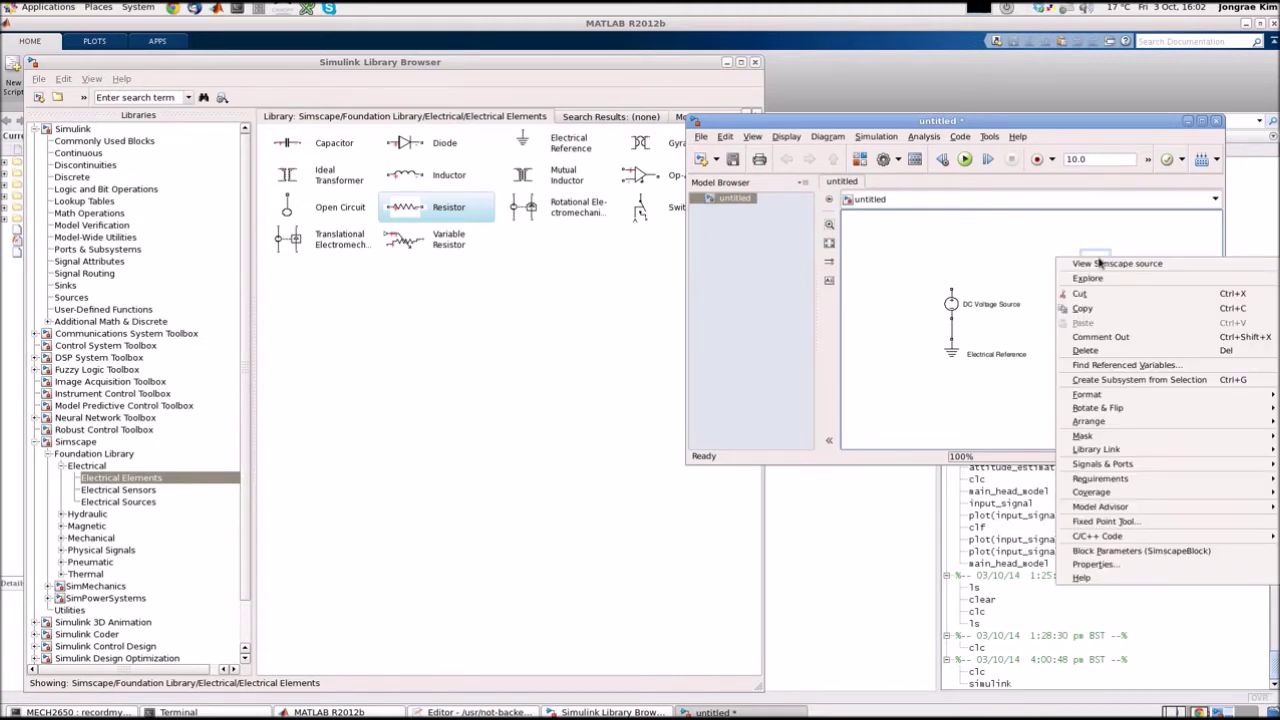
mouse_move(1117, 408)
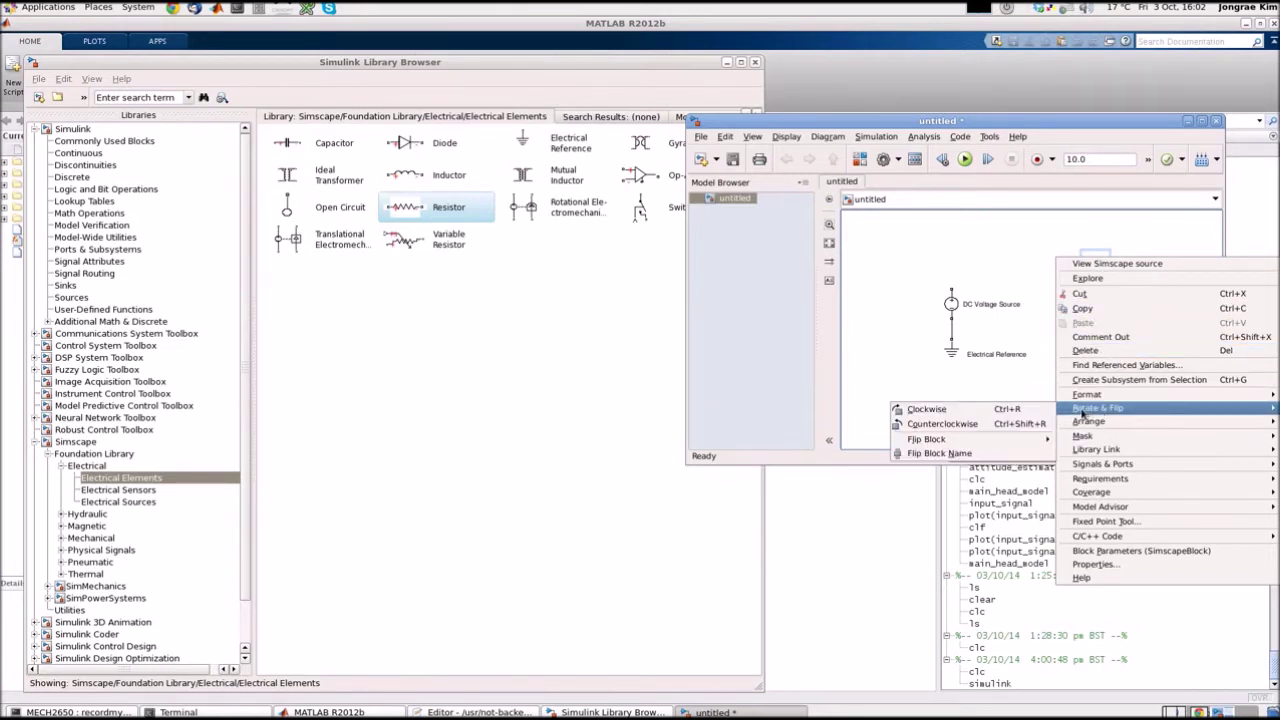
left_click(1009, 413)
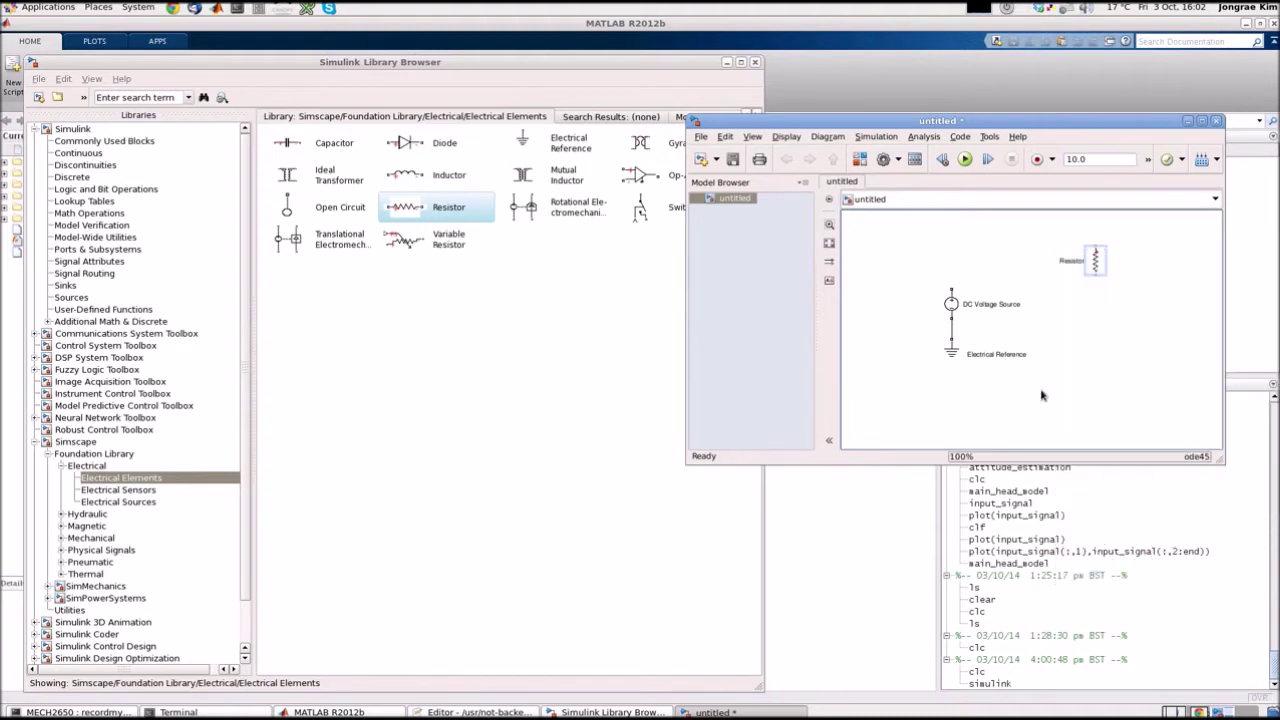
mouse_move(1097, 260)
left_mouse_down()
mouse_move(1104, 311)
mouse_move(1005, 250)
mouse_move(952, 291)
left_mouse_up()
Wire the Resistor's top and bottom to the source terminals, closing the loop.
left_click(1098, 318)
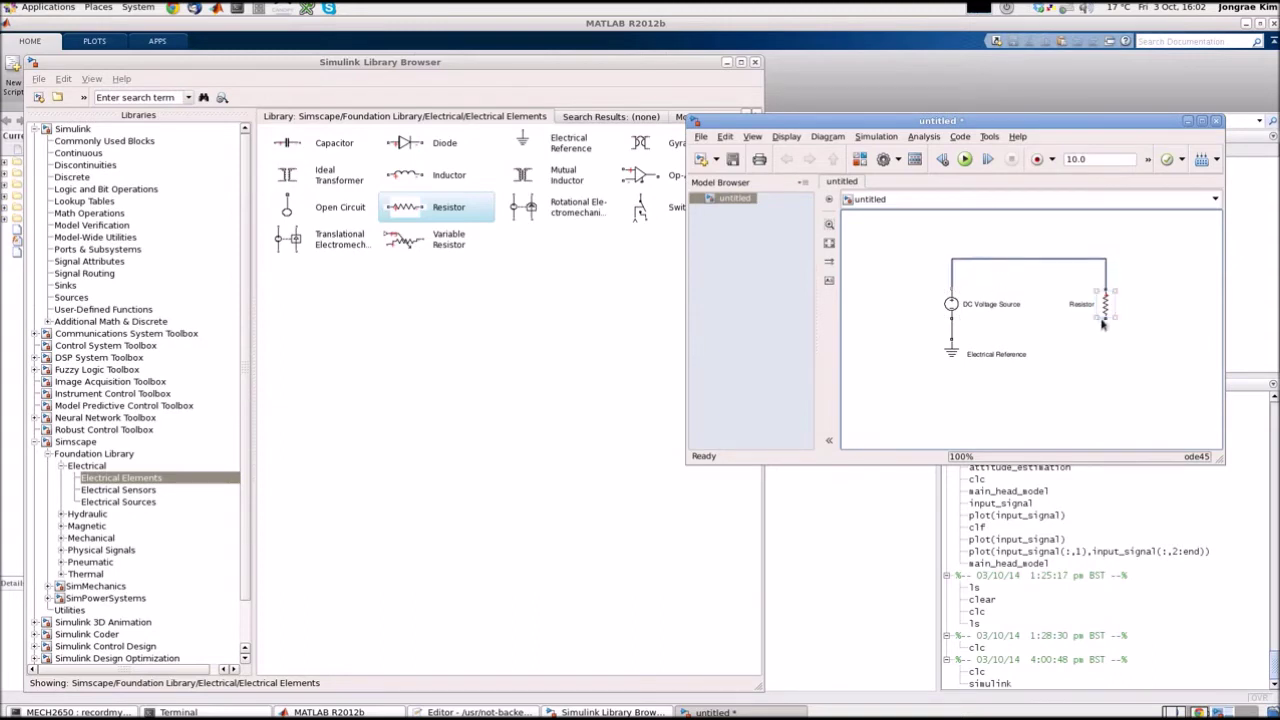
left_click_drag(1105, 318, 952, 330)
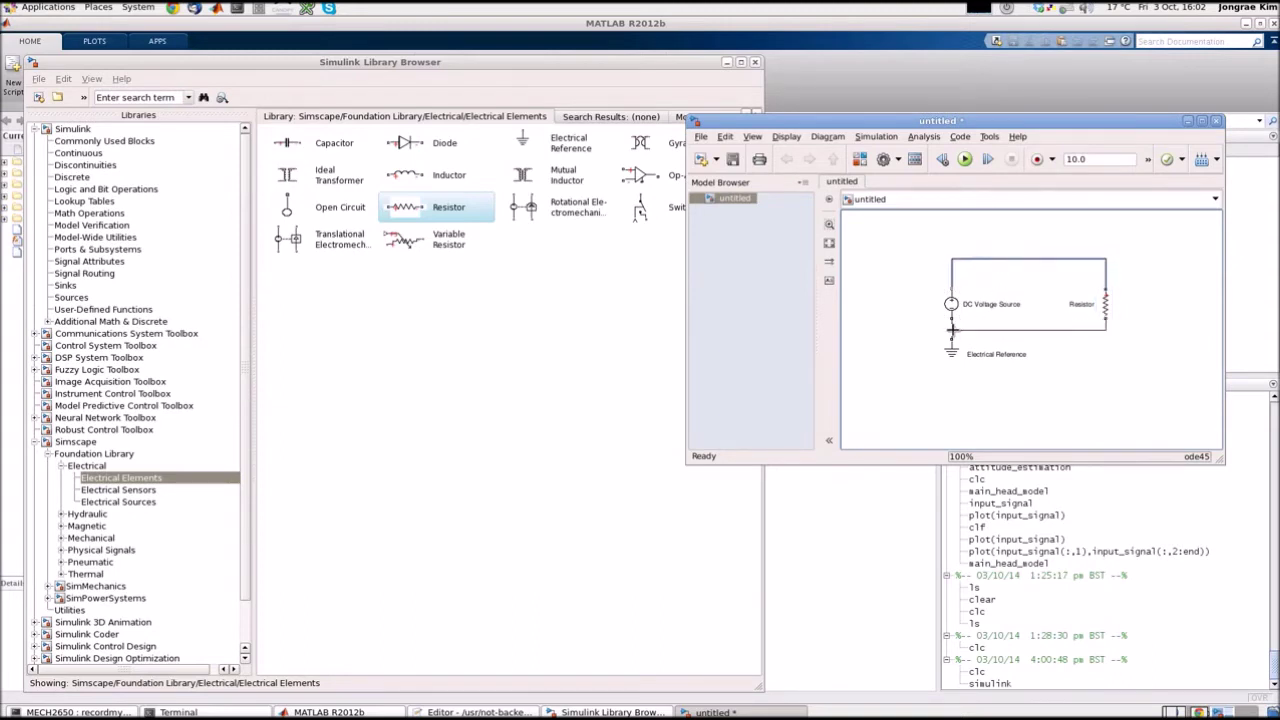
left_click_drag(1106, 304, 1103, 292)
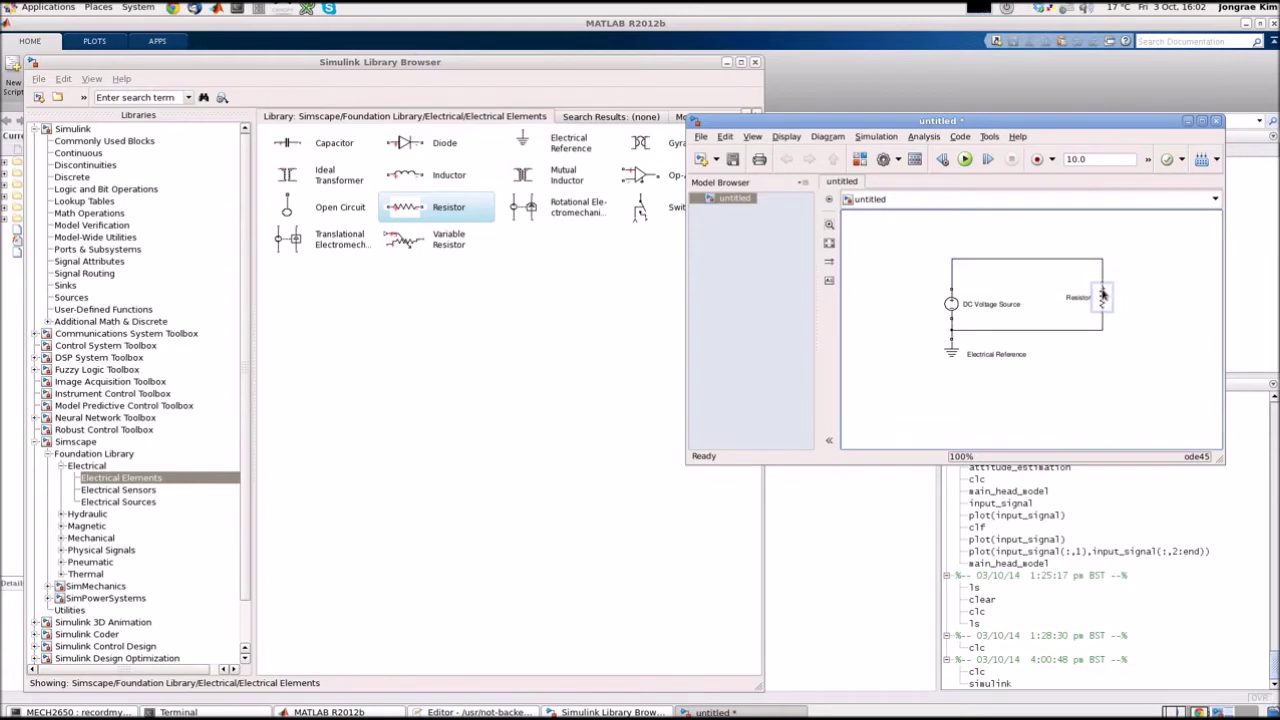
left_click(964, 307)
Set the DC Voltage Source's constant voltage to 1 V and apply it.
double_click(951, 306)
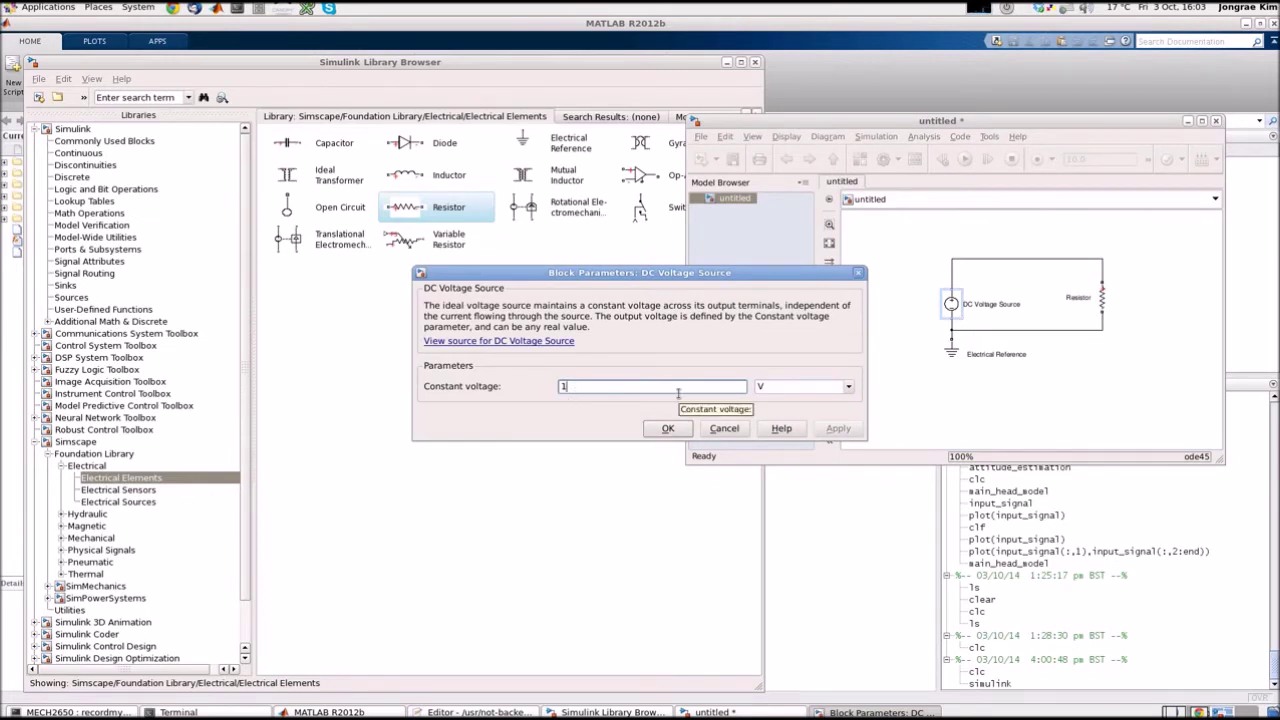
key("BackSpace")
type("1")
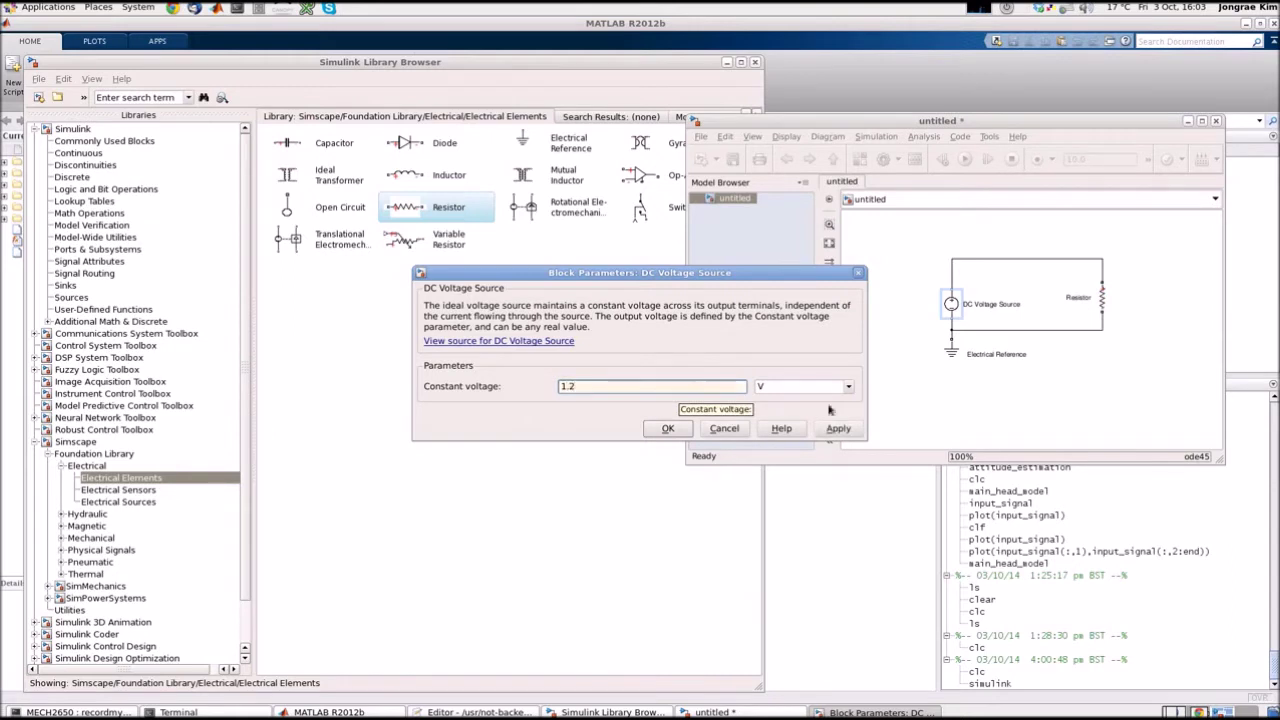
left_click(848, 386)
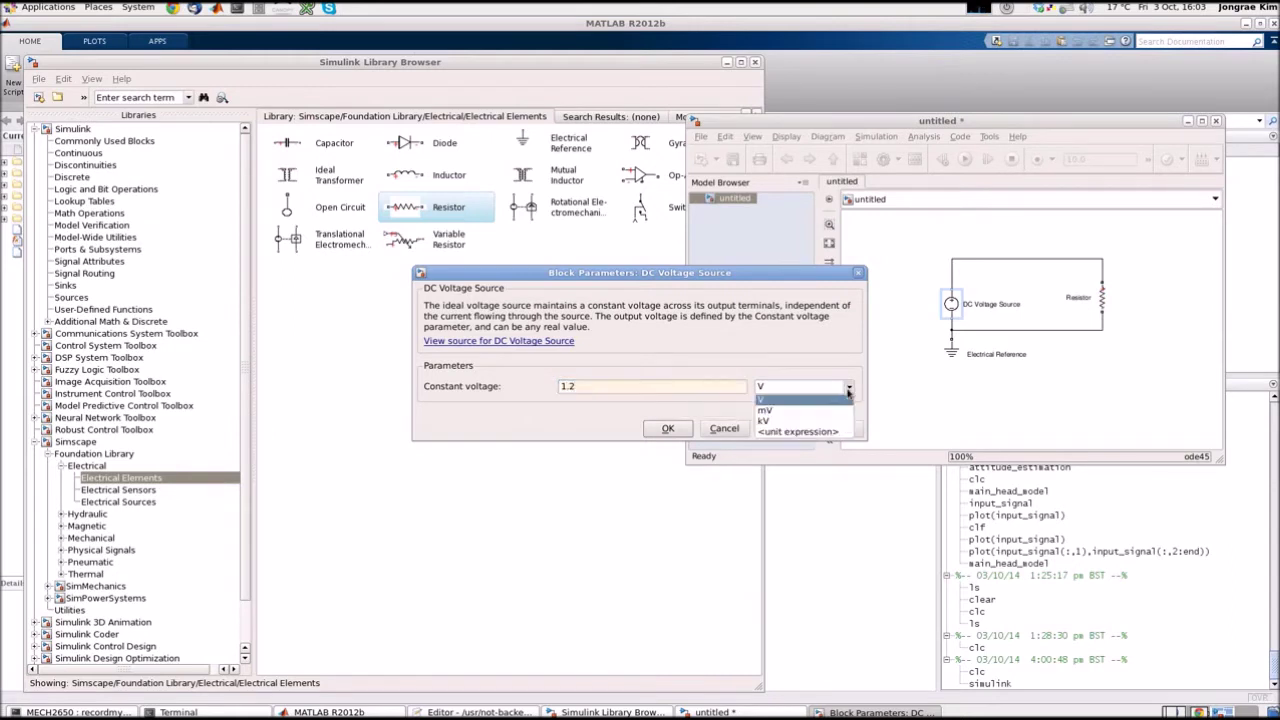
left_click(782, 400)
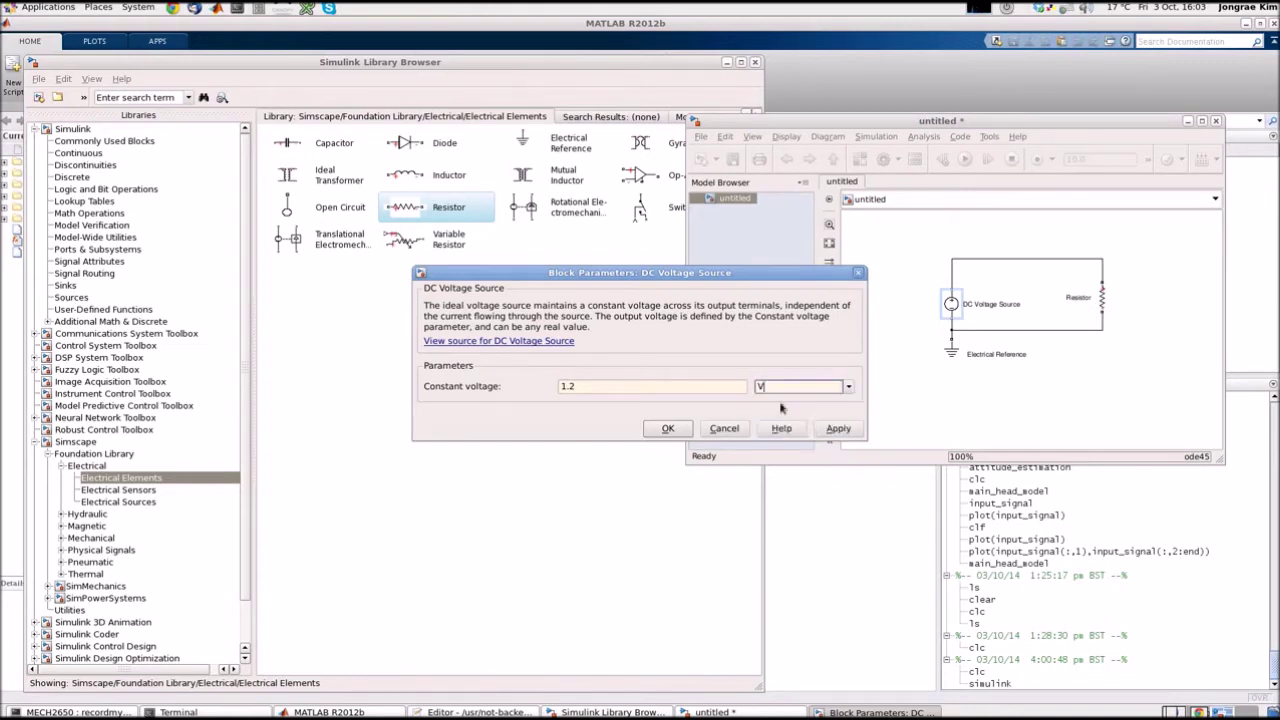
left_click(829, 430)
left_click(667, 428)
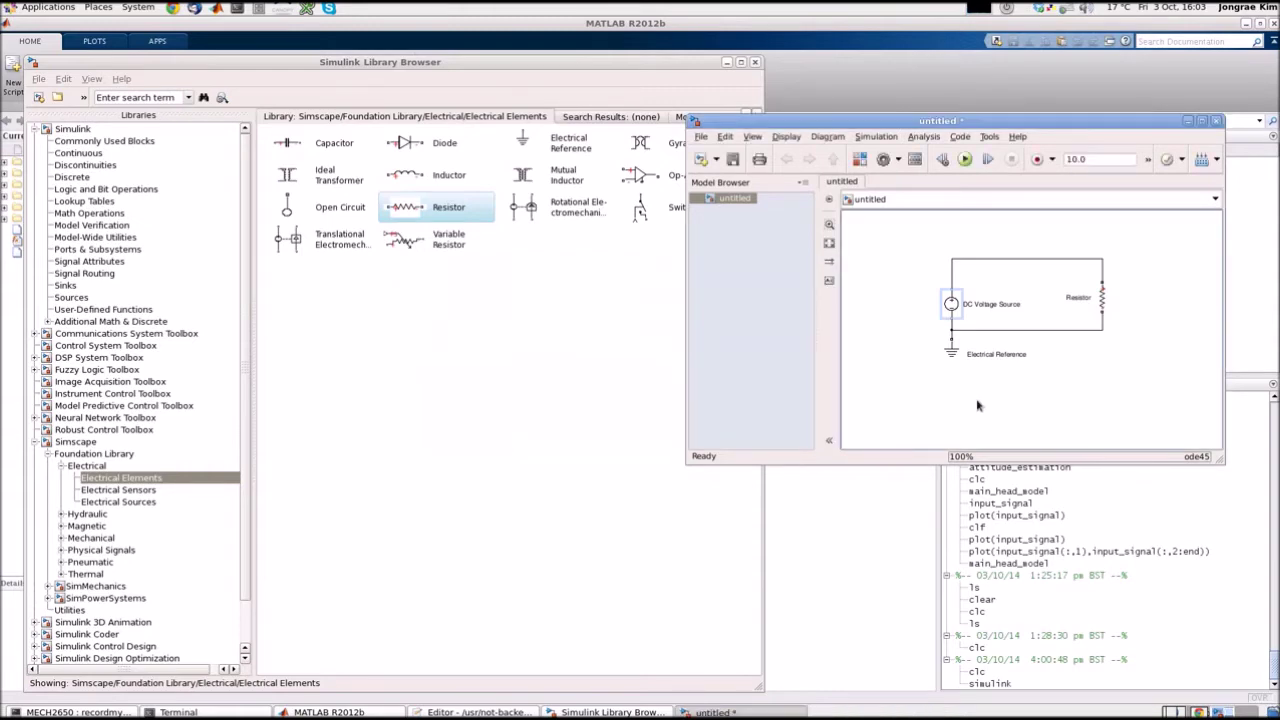
Confirm the Resistor's 1 Ohm resistance and align it on the loop's right side.
double_click(1101, 298)
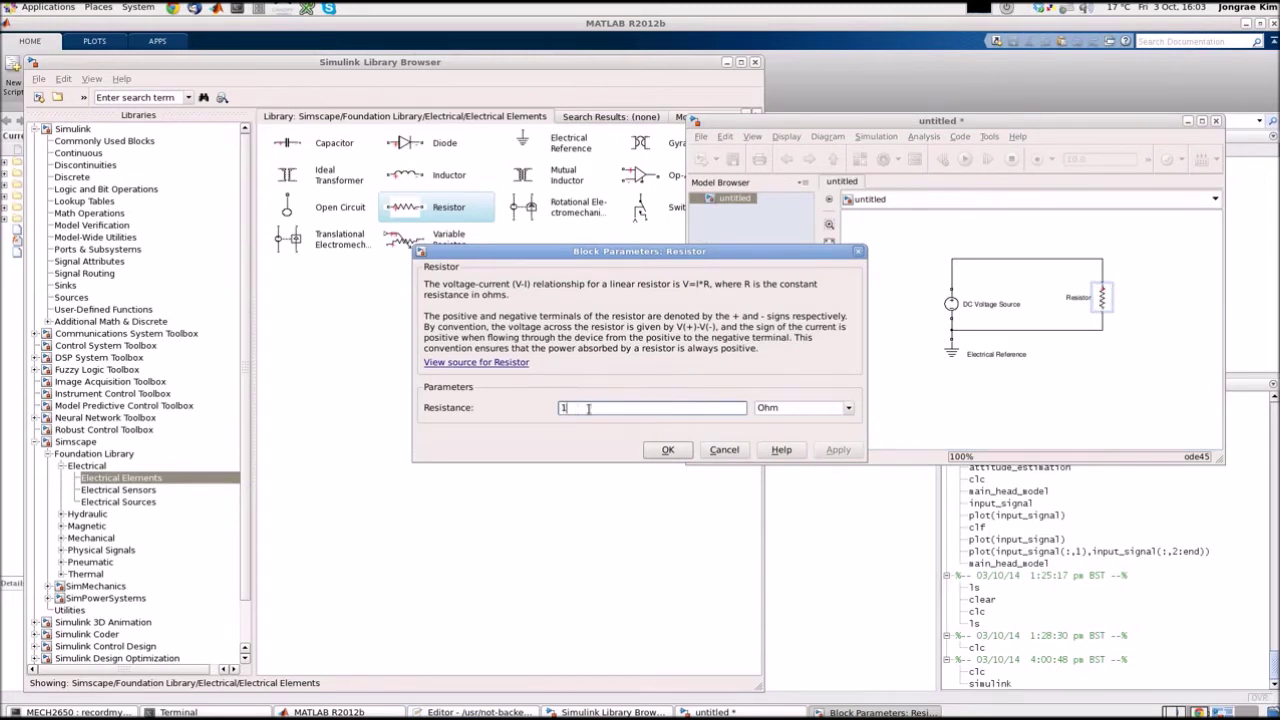
left_click(669, 450)
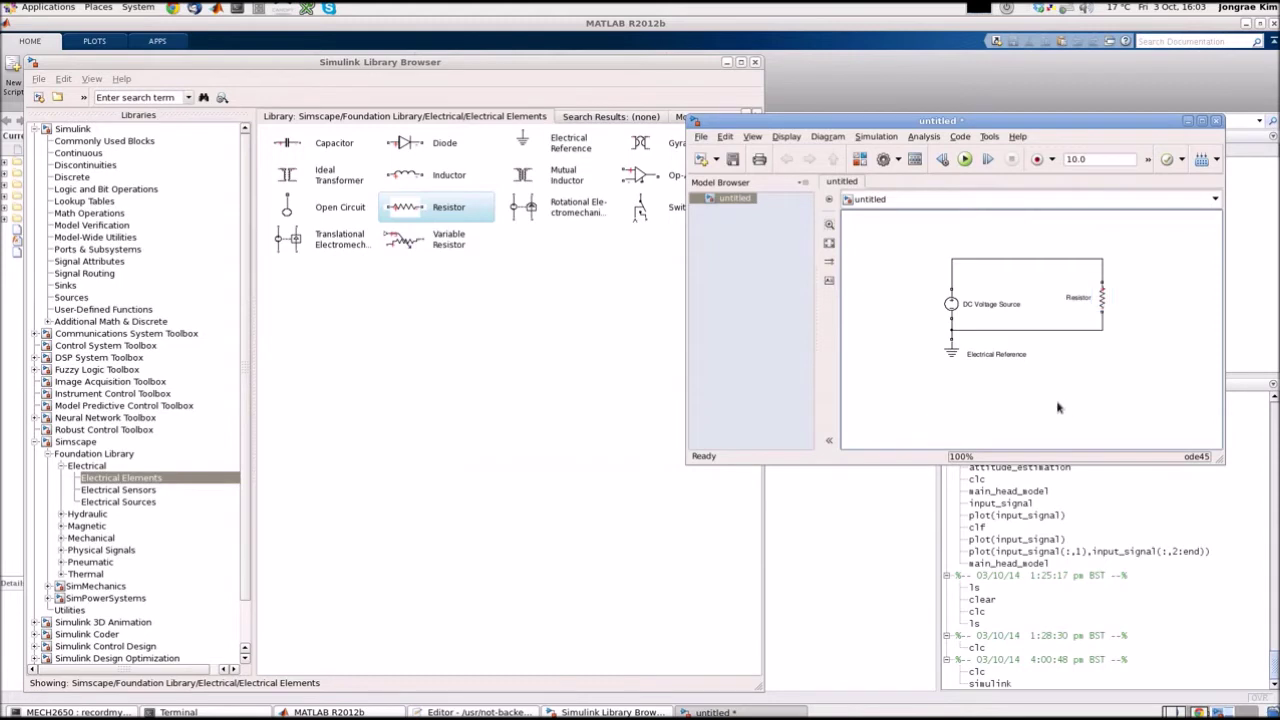
left_click_drag(1097, 308, 1095, 293)
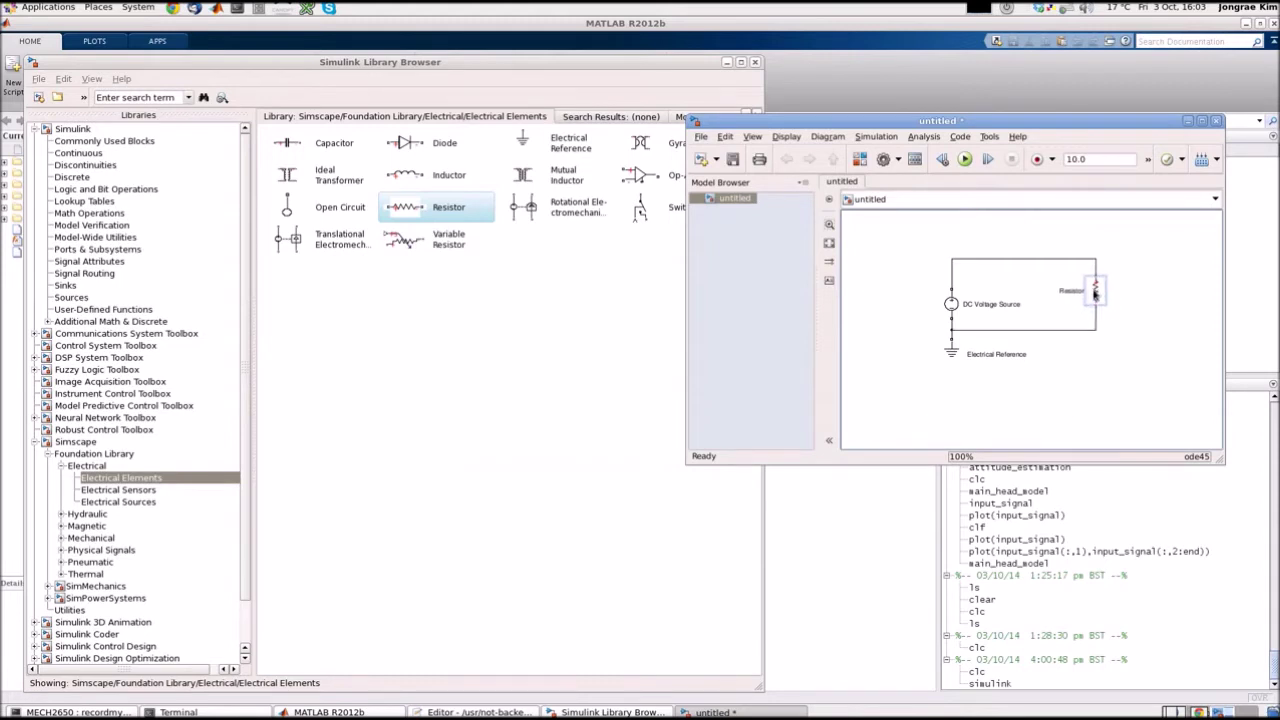
left_click(1130, 340)
left_click(366, 475)
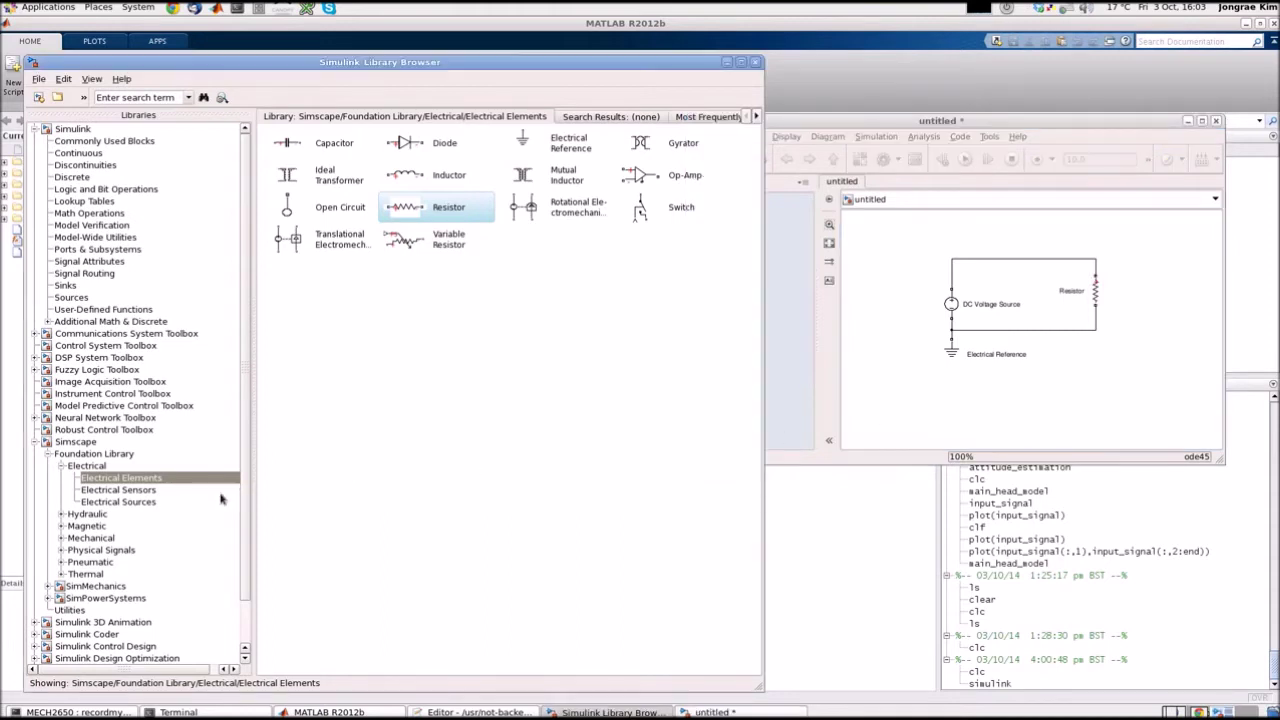
Place a Voltage Sensor beside the Resistor, wire it across both terminals, and draw its output line.
left_click(145, 492)
left_click(405, 143)
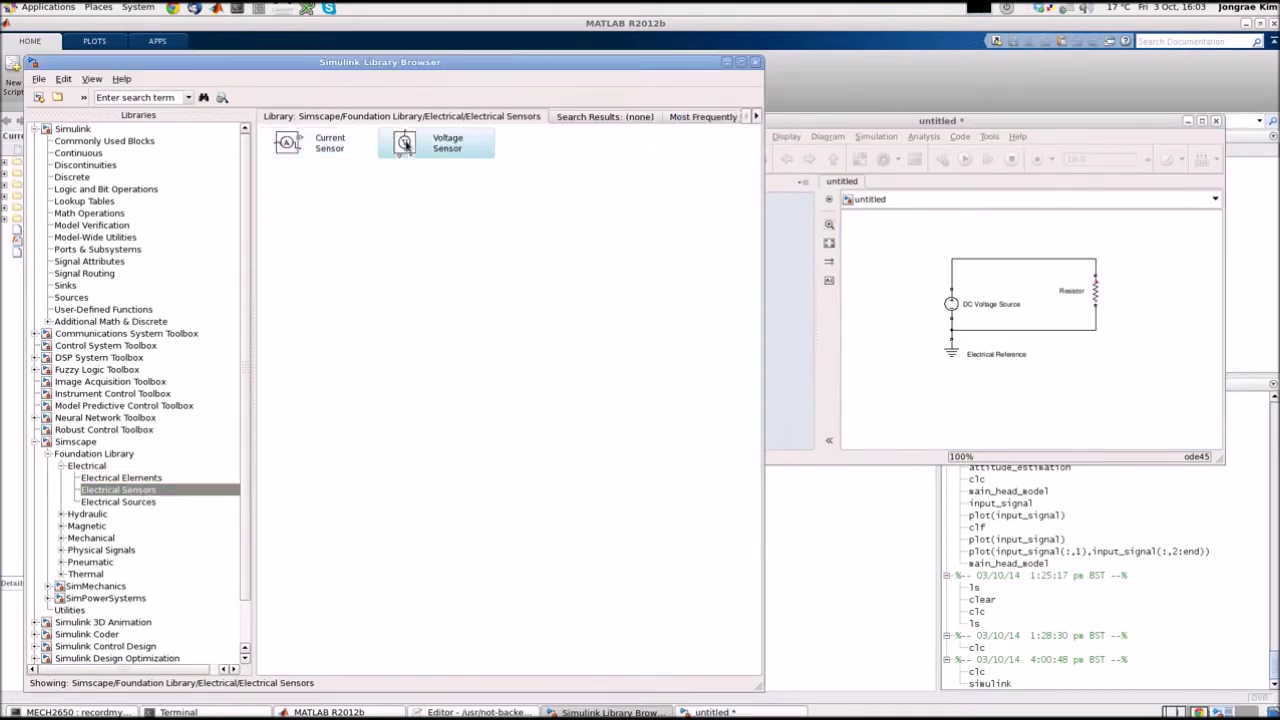
left_click_drag(1150, 290, 1146, 290)
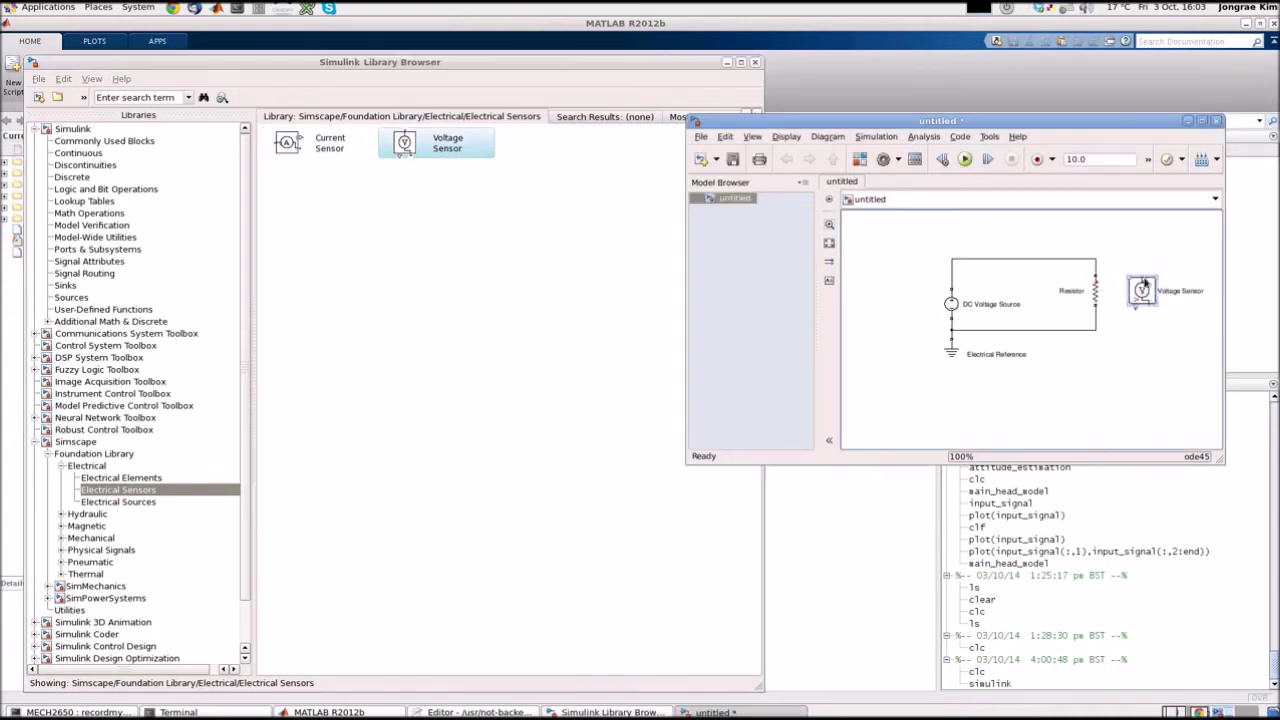
left_click_drag(1143, 276, 1096, 259)
left_click_drag(1147, 305, 1094, 328)
mouse_move(1135, 308)
left_mouse_down()
mouse_move(1145, 387)
mouse_move(1113, 381)
left_mouse_up()
left_click(65, 286)
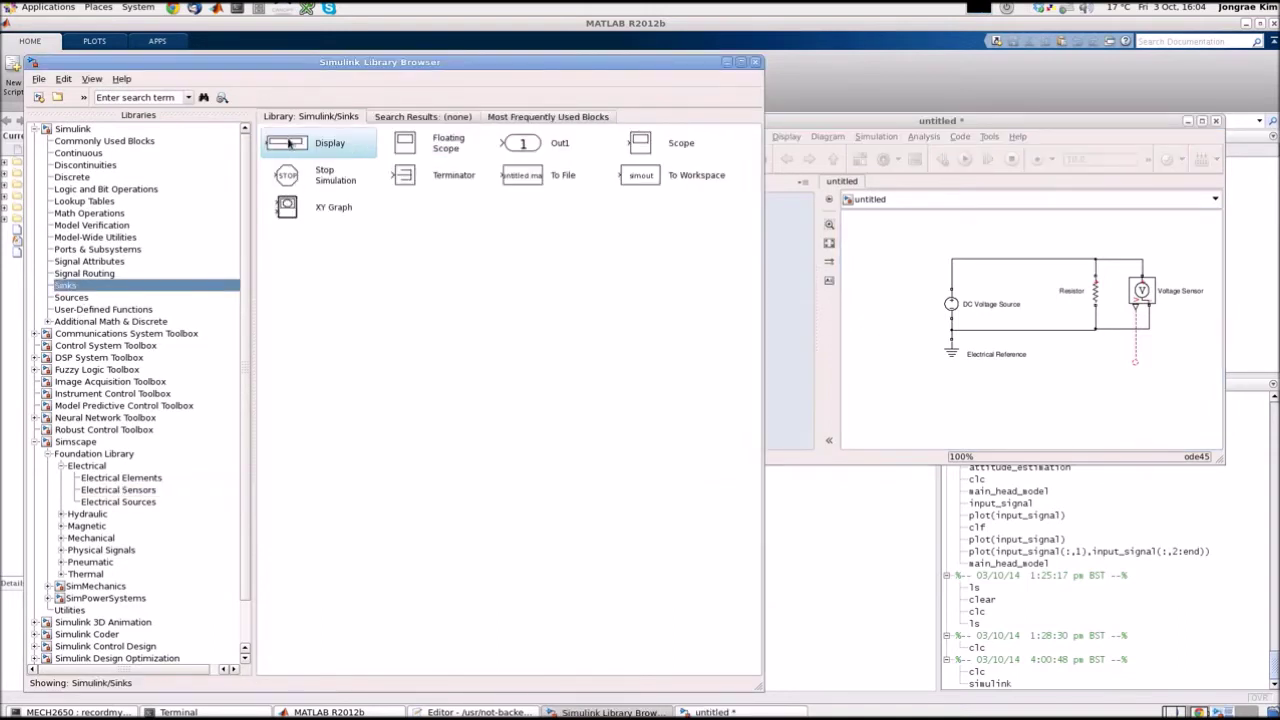
Place a Display block below-right of the sensor and widen the model window.
left_click_drag(289, 145, 1174, 388)
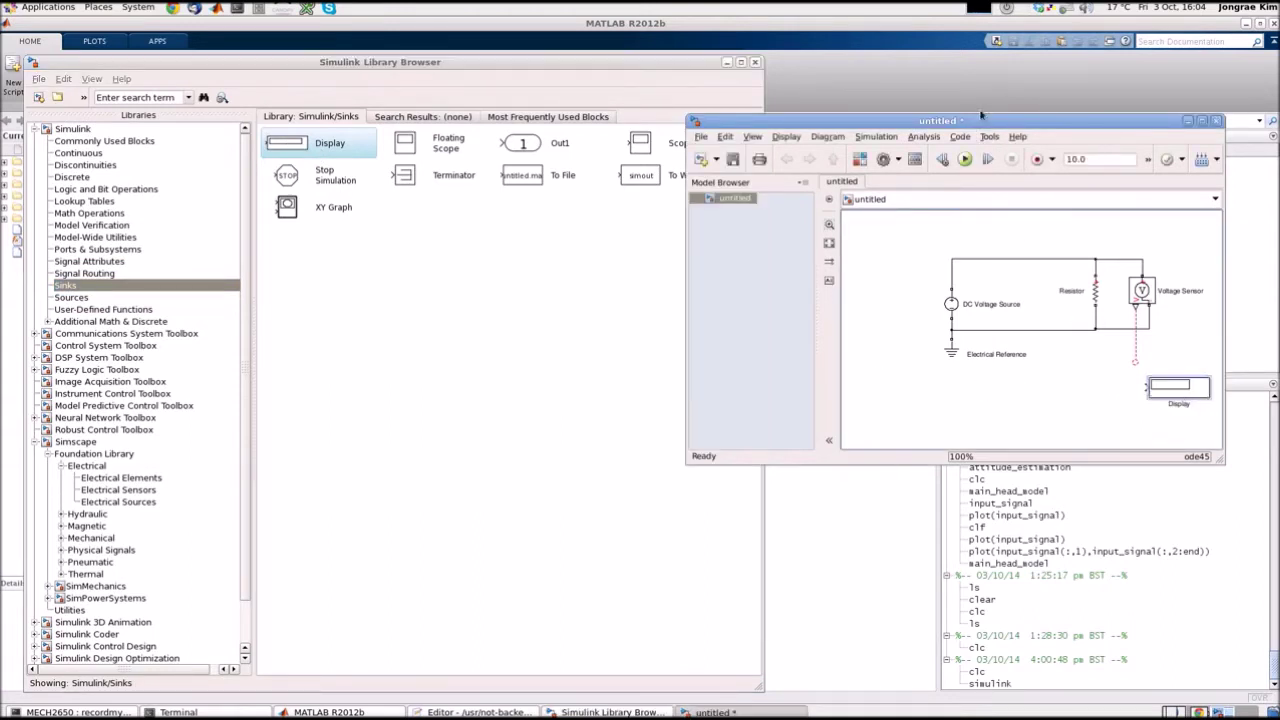
left_click_drag(984, 118, 815, 111)
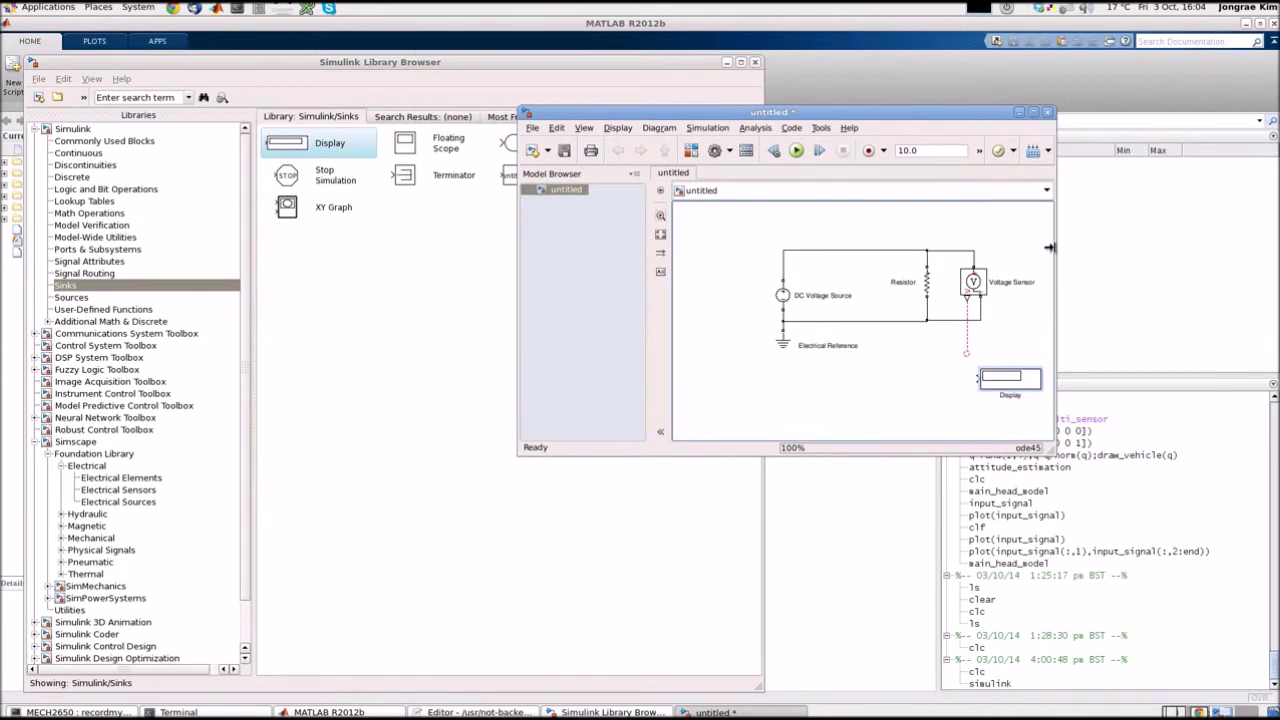
left_click_drag(1055, 249, 1175, 250)
mouse_move(1009, 378)
left_mouse_down()
mouse_move(1079, 378)
mouse_move(964, 357)
mouse_move(992, 378)
left_mouse_up()
Delete the dangling sensor output line and nudge the Display block into position.
left_click(1018, 379)
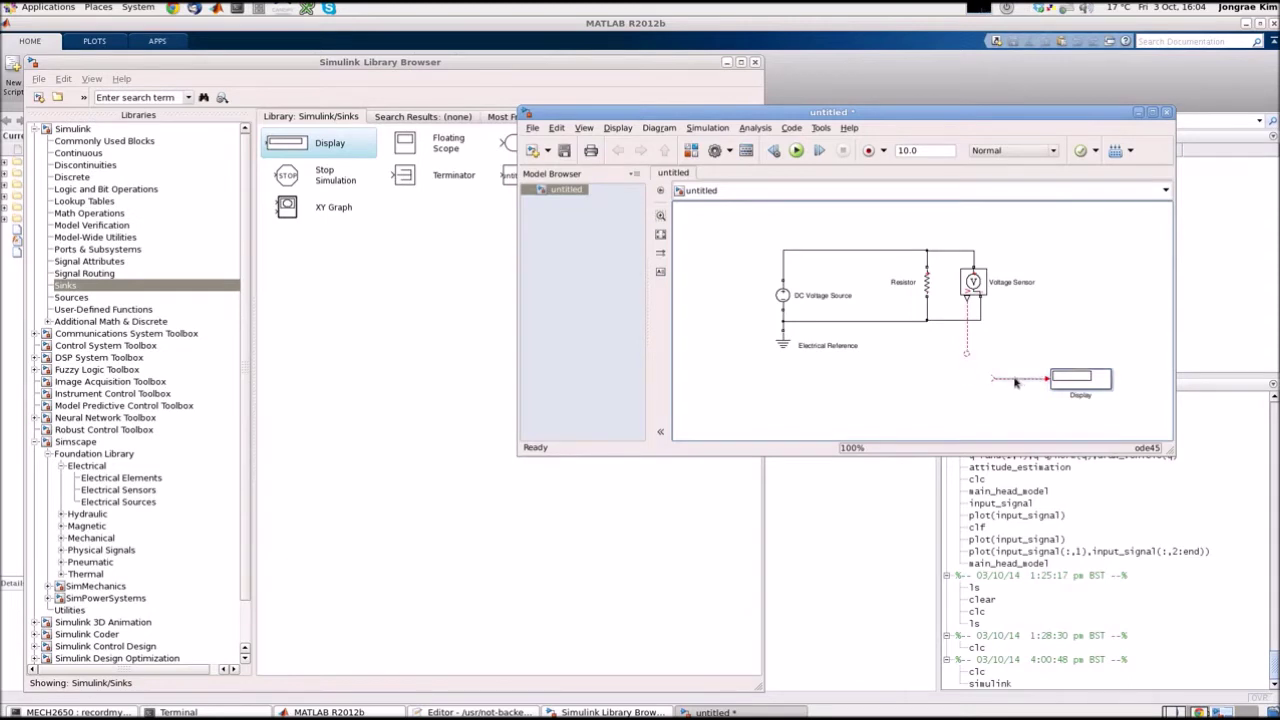
key("Delete")
left_click(1066, 381)
left_click(972, 378)
left_click_drag(1056, 386, 1069, 390)
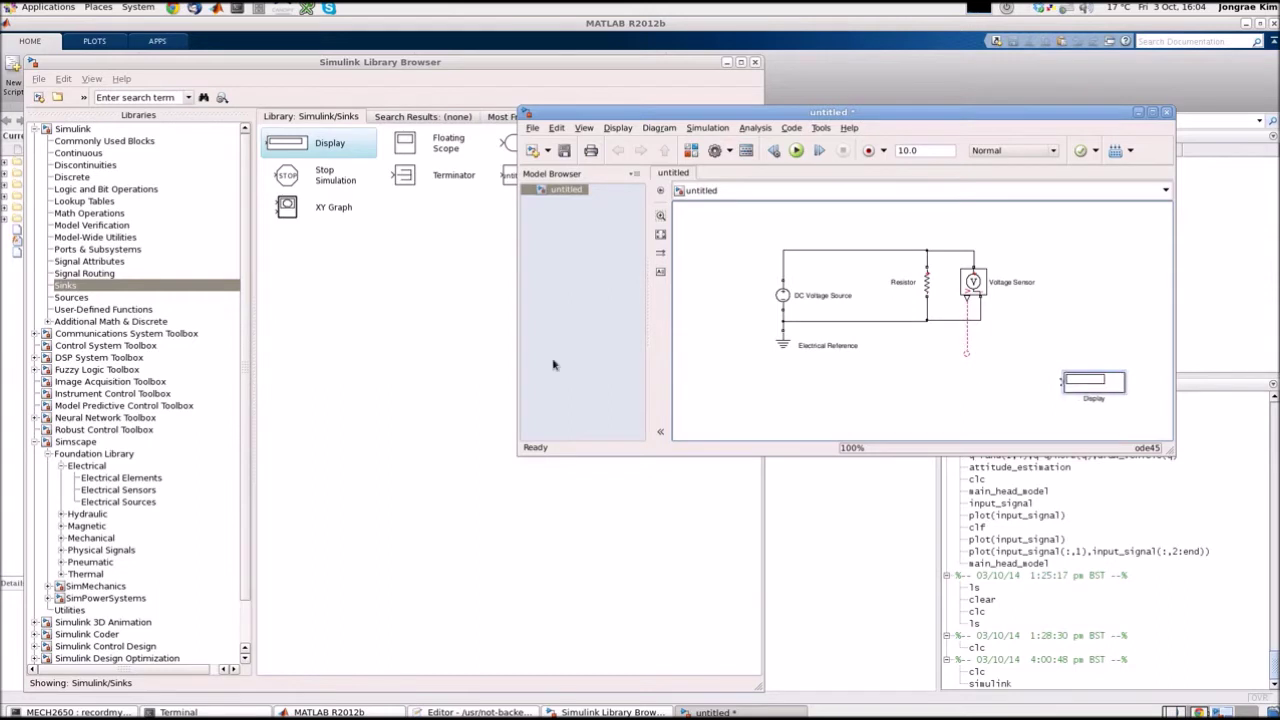
Insert a PS-Simulink Converter from Simscape Utilities between the Voltage Sensor and the Display.
left_click(70, 442)
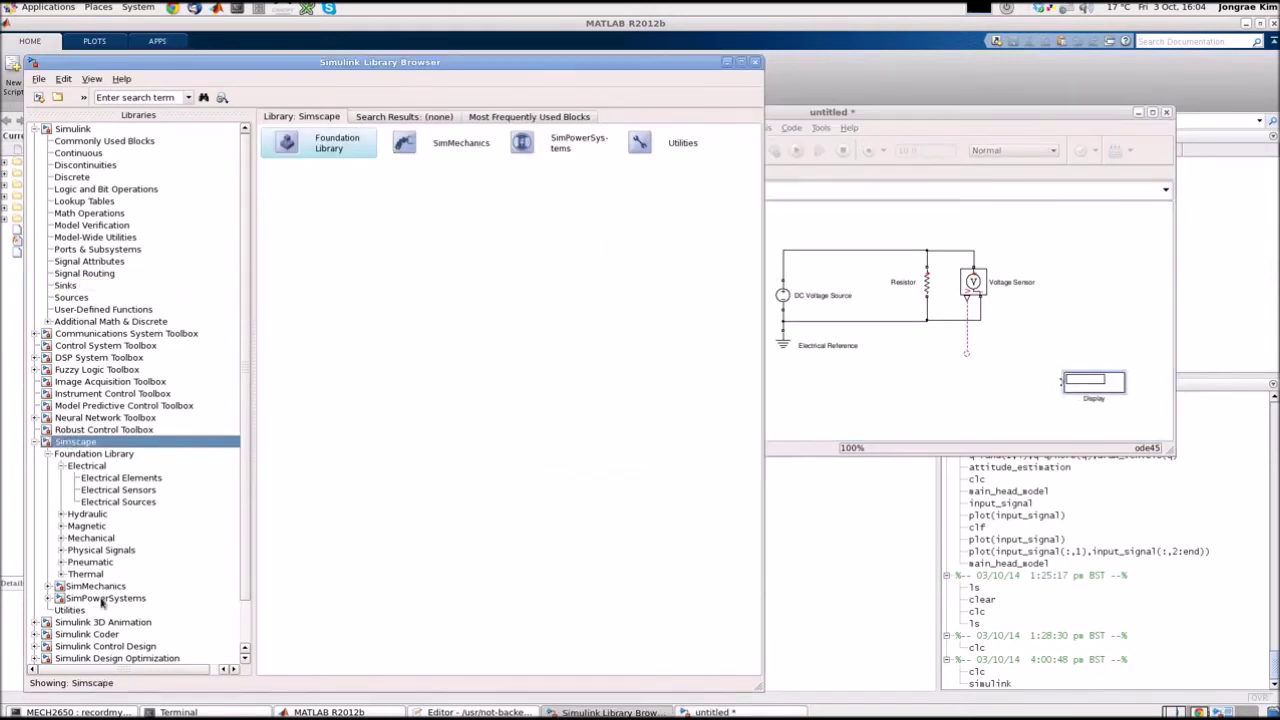
left_click(73, 611)
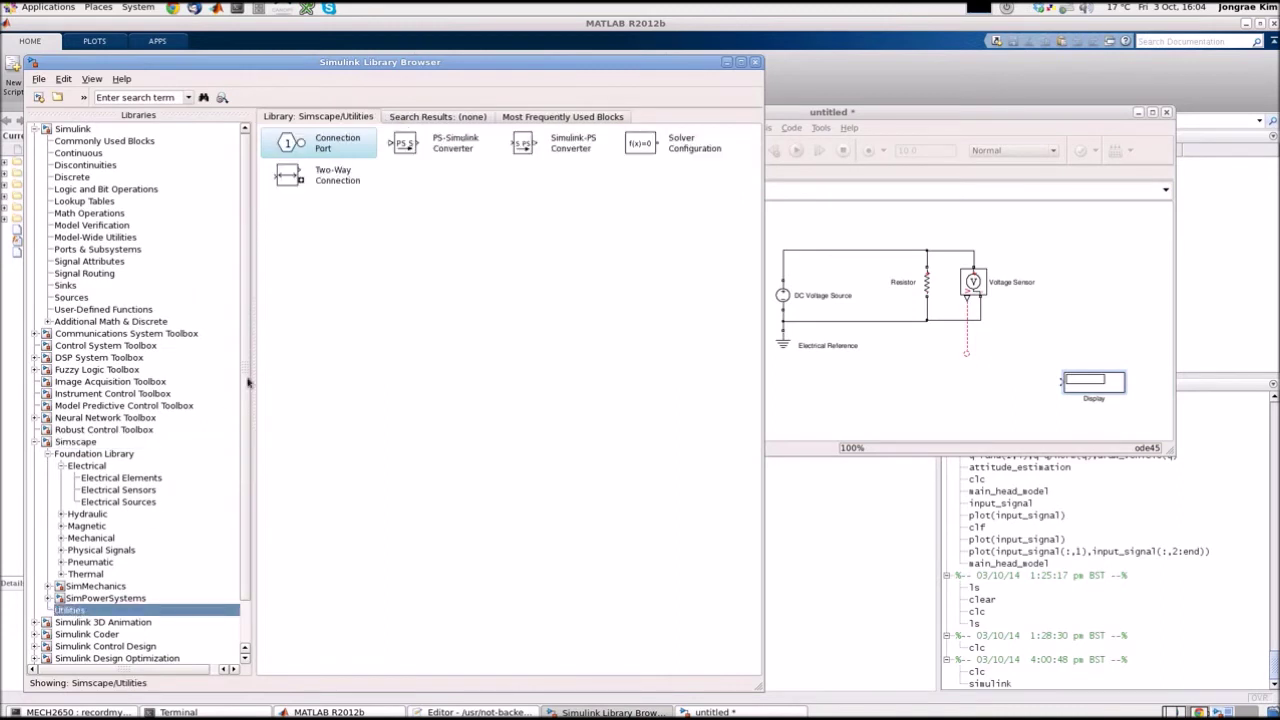
left_click(407, 147)
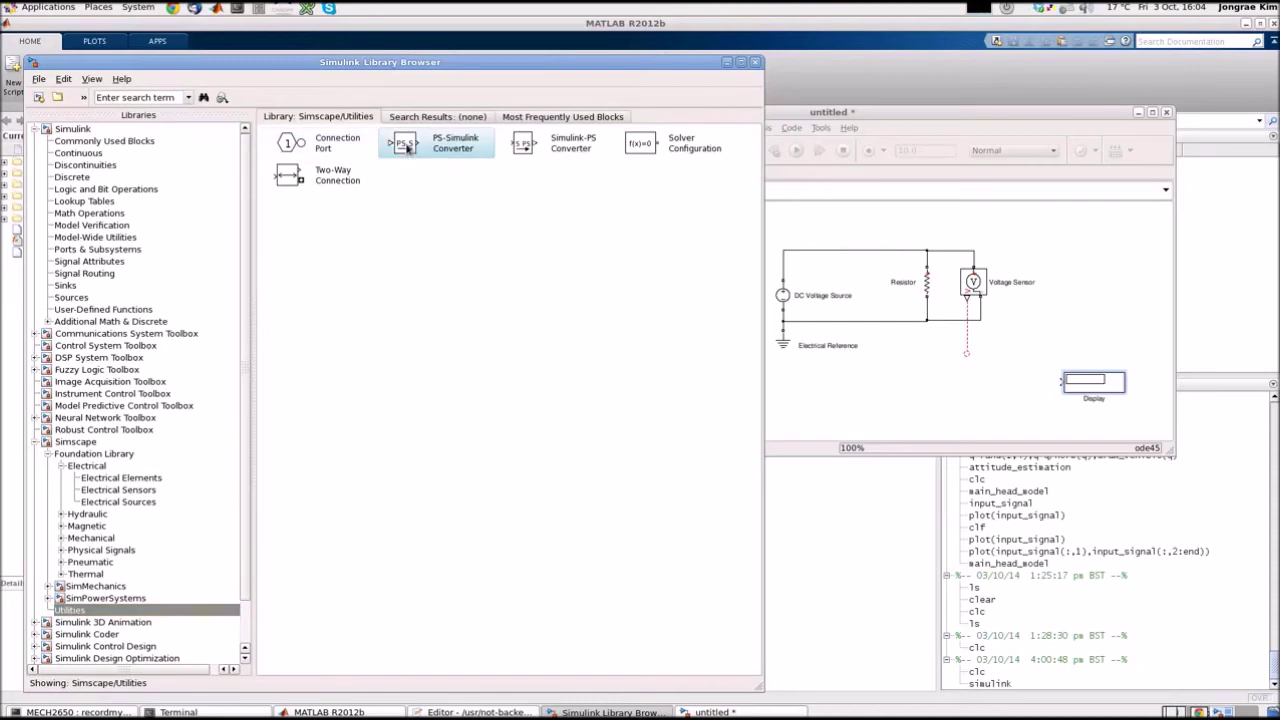
left_click_drag(407, 145, 966, 353)
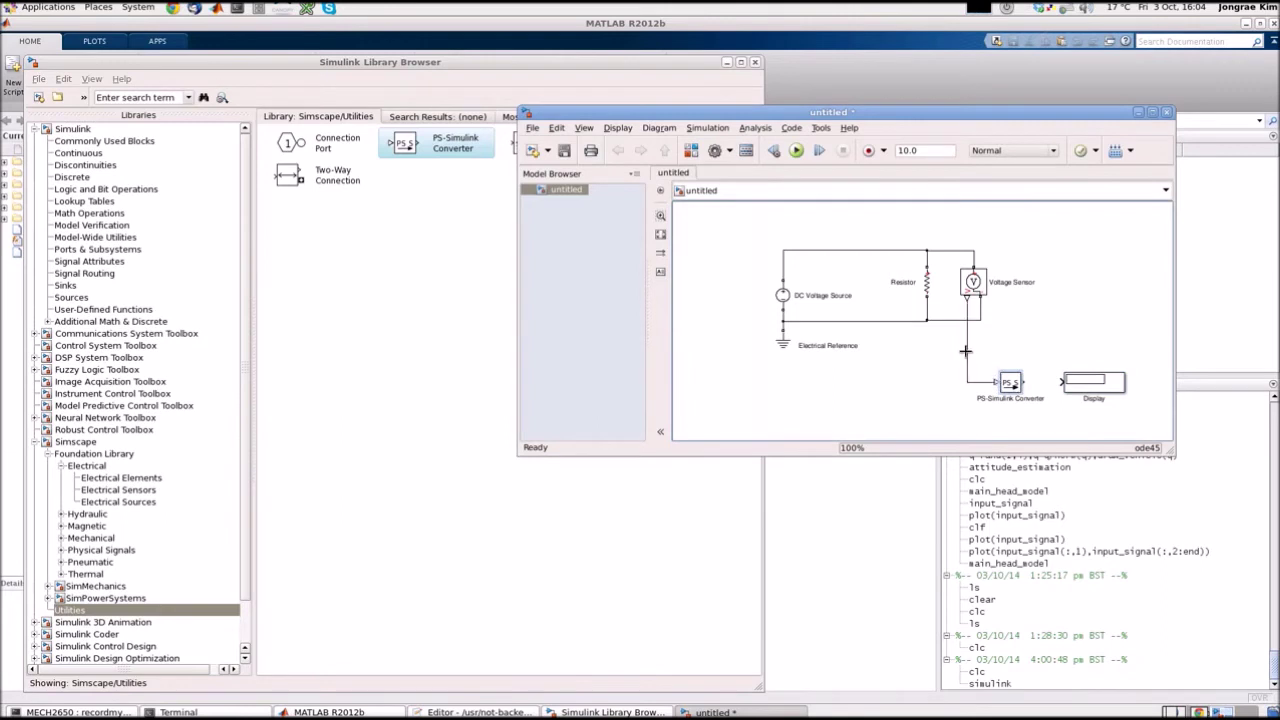
left_click_drag(1024, 383, 1064, 382)
left_click(1076, 391)
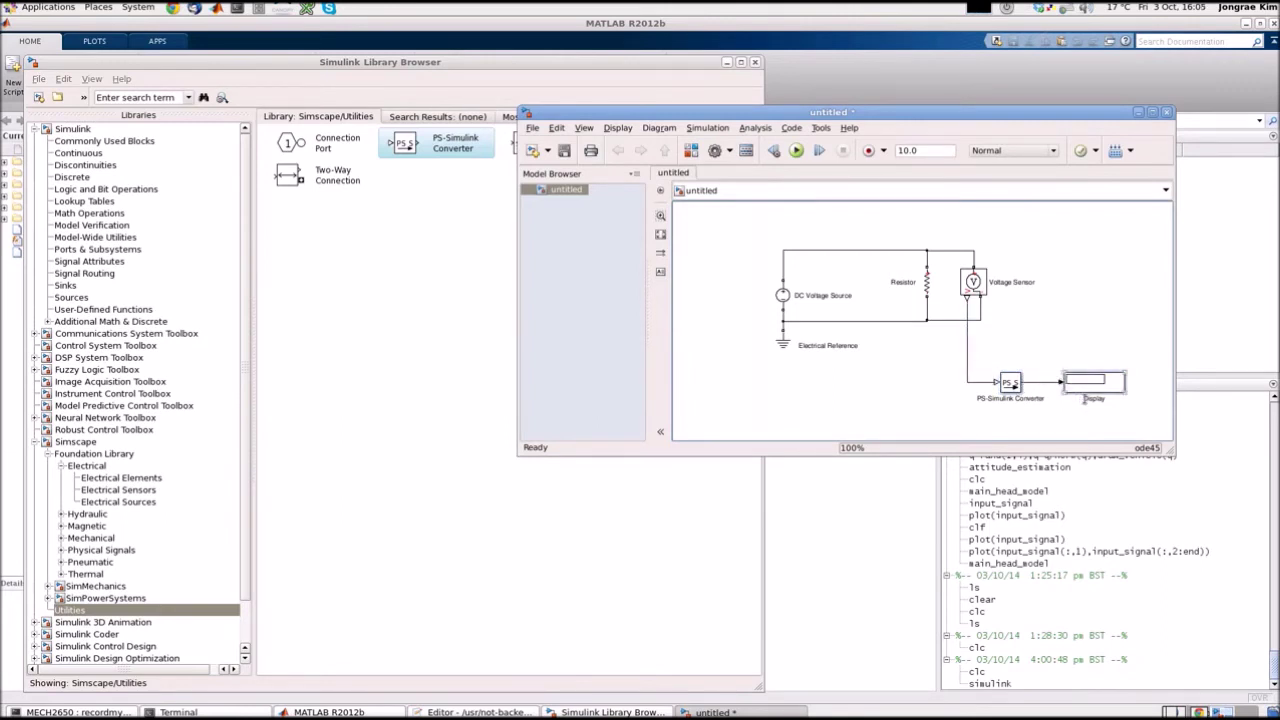
double_click(1087, 399)
Rename the Display block to 'Voltage'.
key("BackSpace")
type("Voltage")
left_click(1044, 438)
Set the simulation stop time to 1.0 and run the model.
double_click(905, 150)
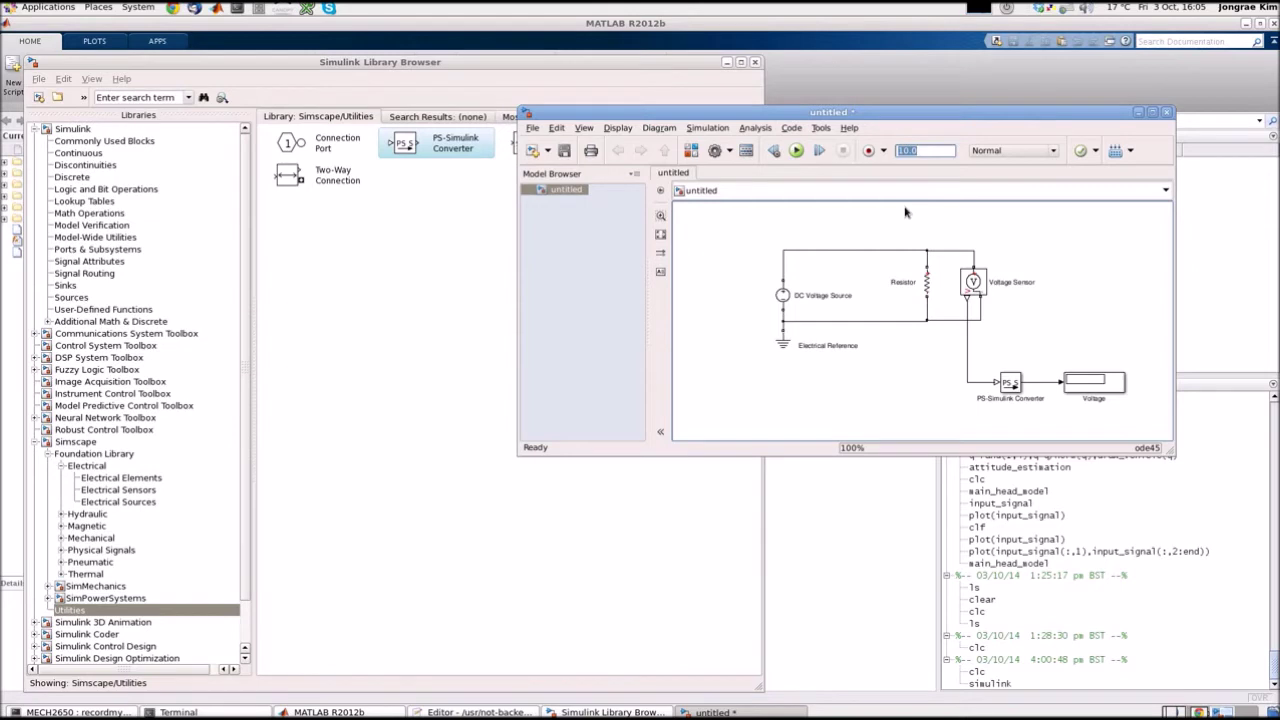
left_click(905, 212)
key("BackSpace")
left_click(796, 152)
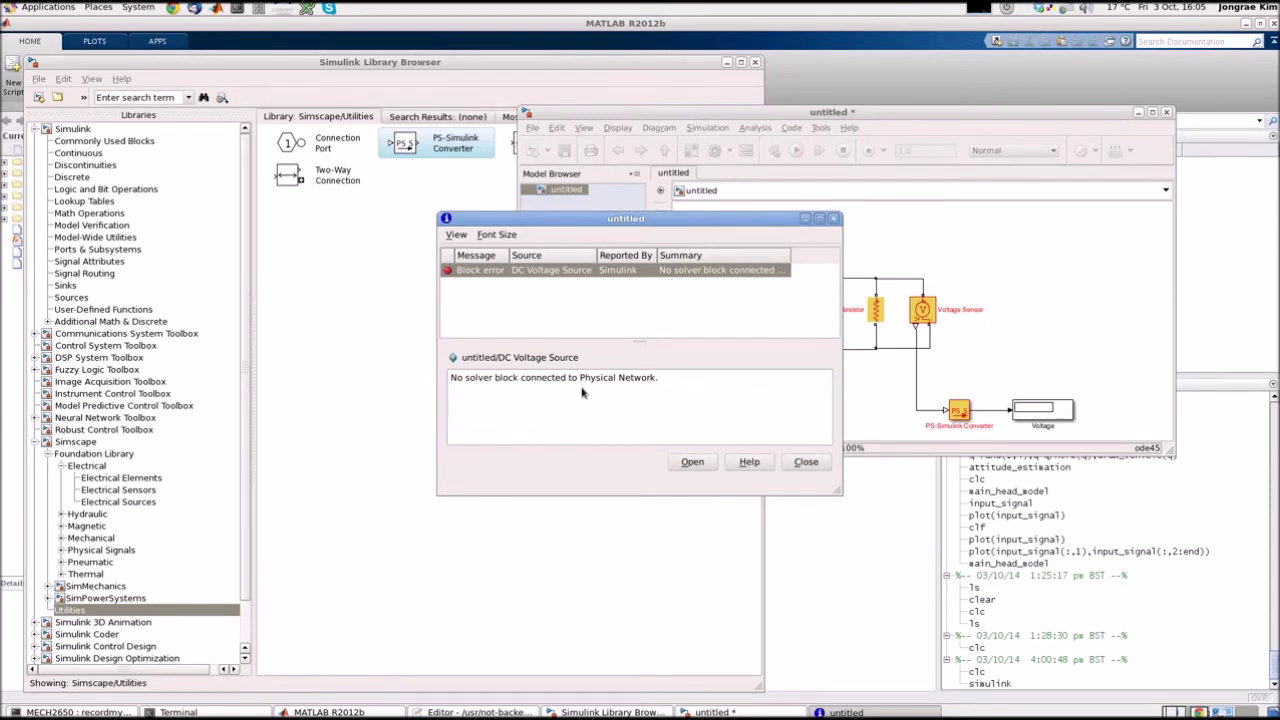
Close the diagnostic report and add a Solver Configuration block beside the Electrical Reference.
left_click(790, 461)
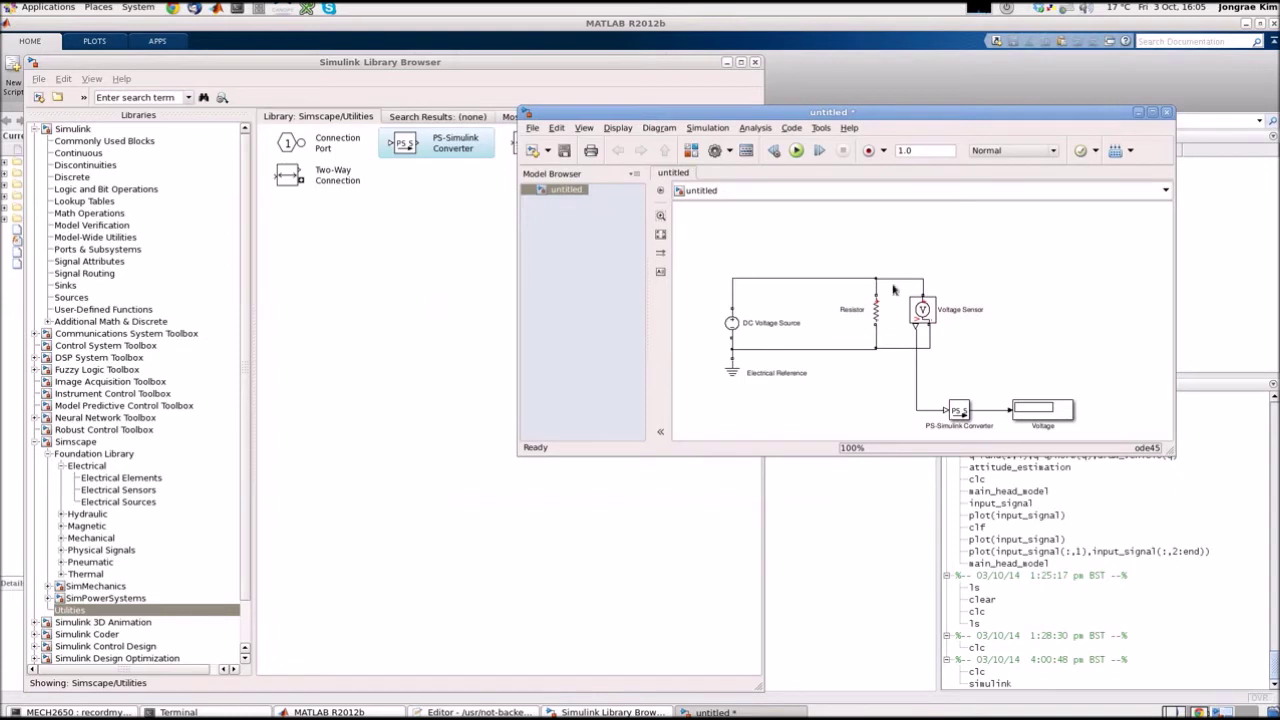
left_click(722, 376)
left_click(734, 404)
left_click_drag(697, 113, 754, 109)
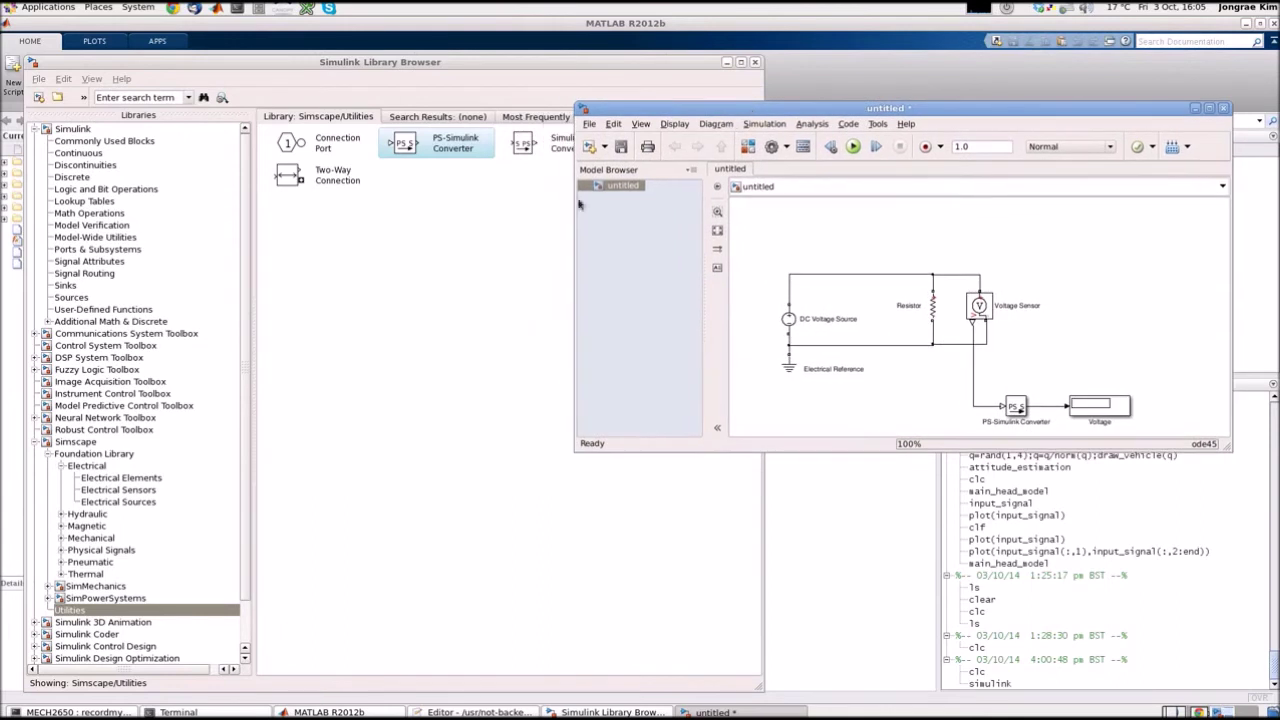
left_click(531, 237)
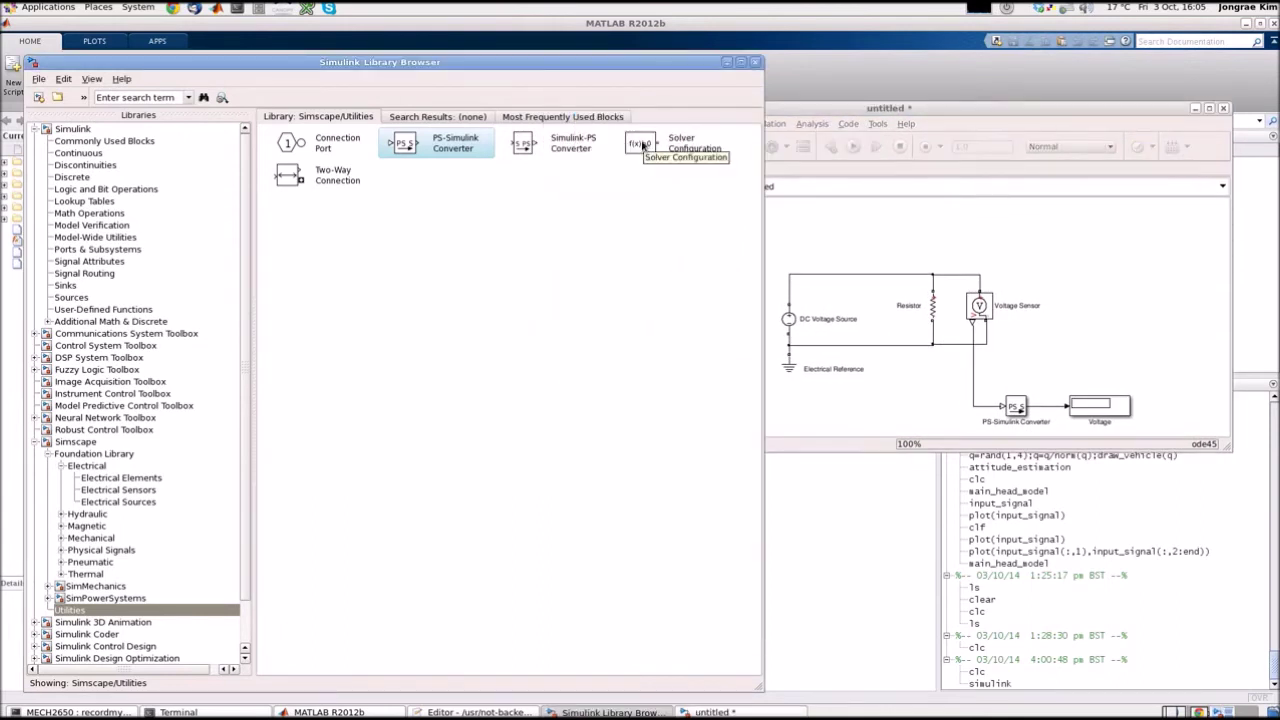
mouse_move(643, 145)
left_mouse_down()
mouse_move(858, 256)
mouse_move(870, 241)
mouse_move(822, 238)
mouse_move(900, 371)
mouse_move(779, 401)
mouse_move(905, 372)
mouse_move(880, 345)
left_mouse_up()
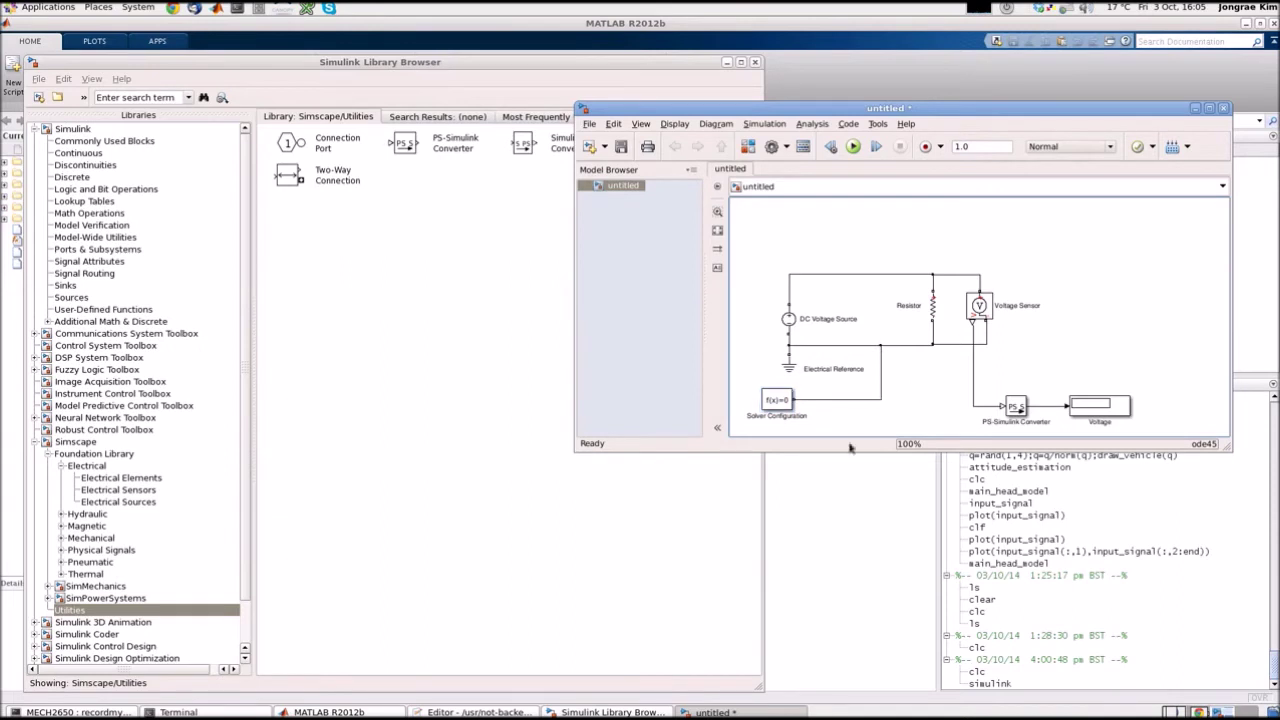
double_click(782, 399)
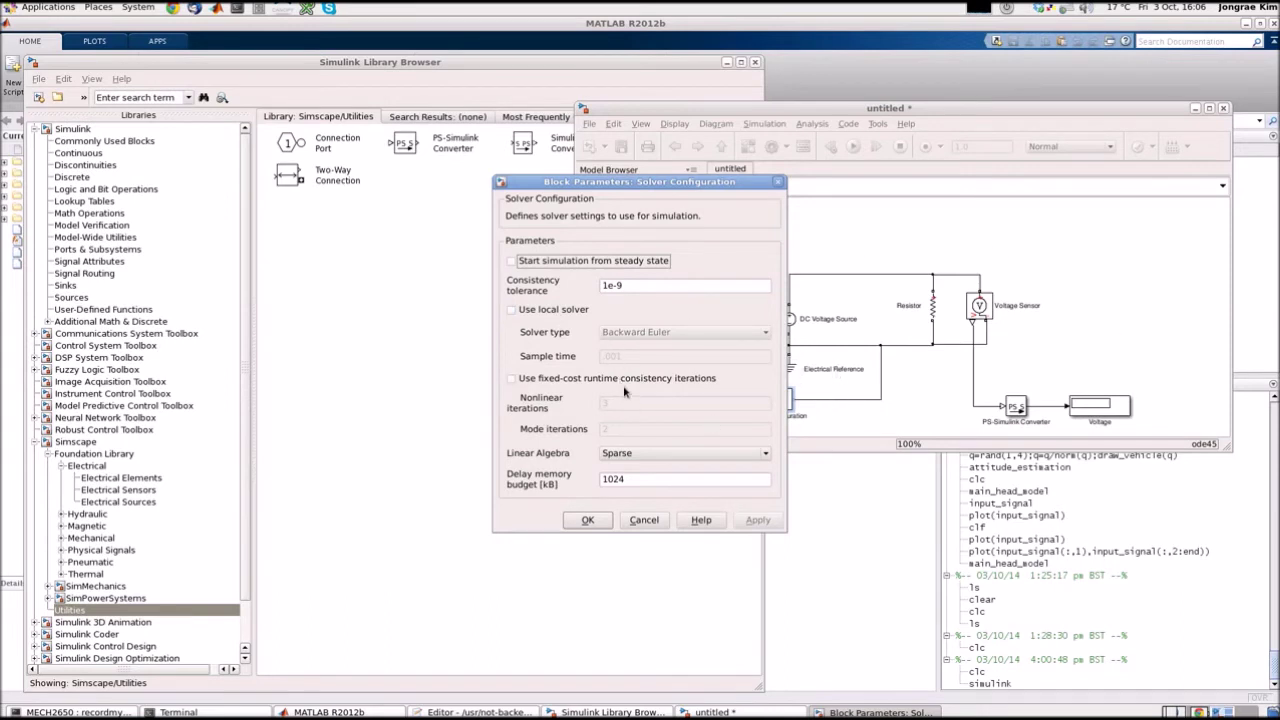
left_click(588, 520)
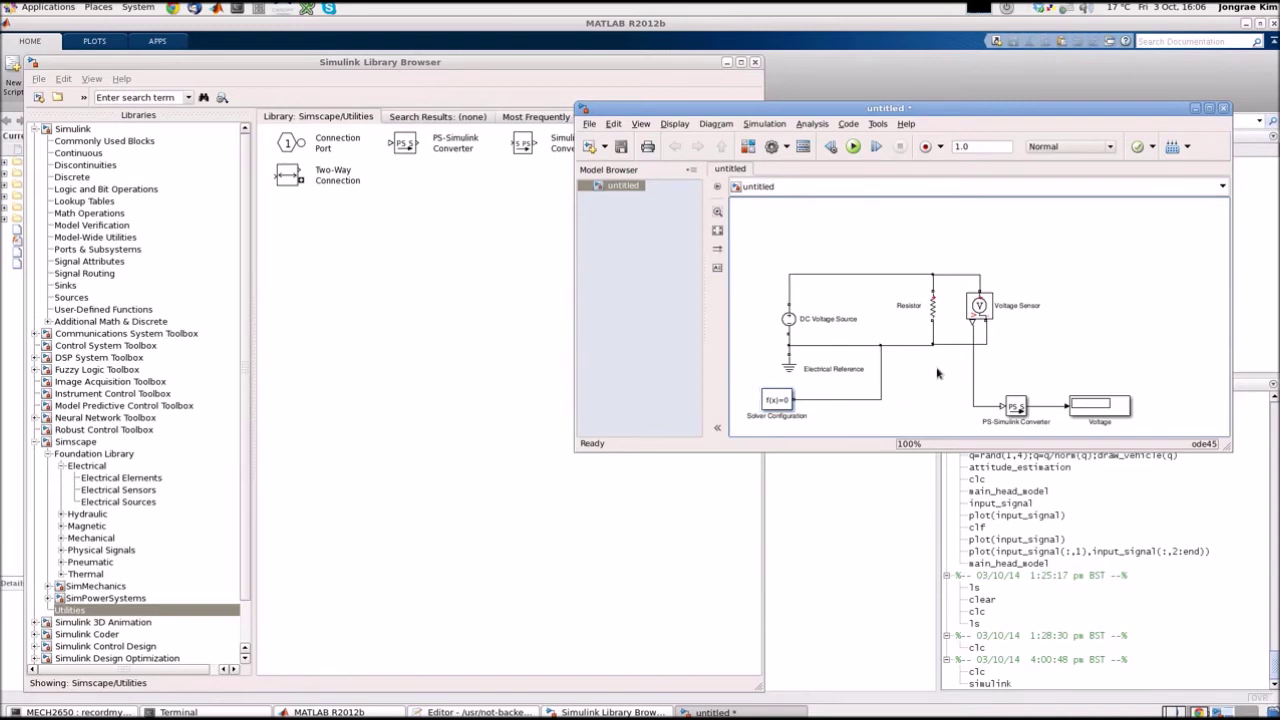
left_click_drag(698, 58, 519, 303)
Run the model so the Voltage display reads 1.2, and open its Configuration Parameters.
left_click_drag(699, 108, 746, 156)
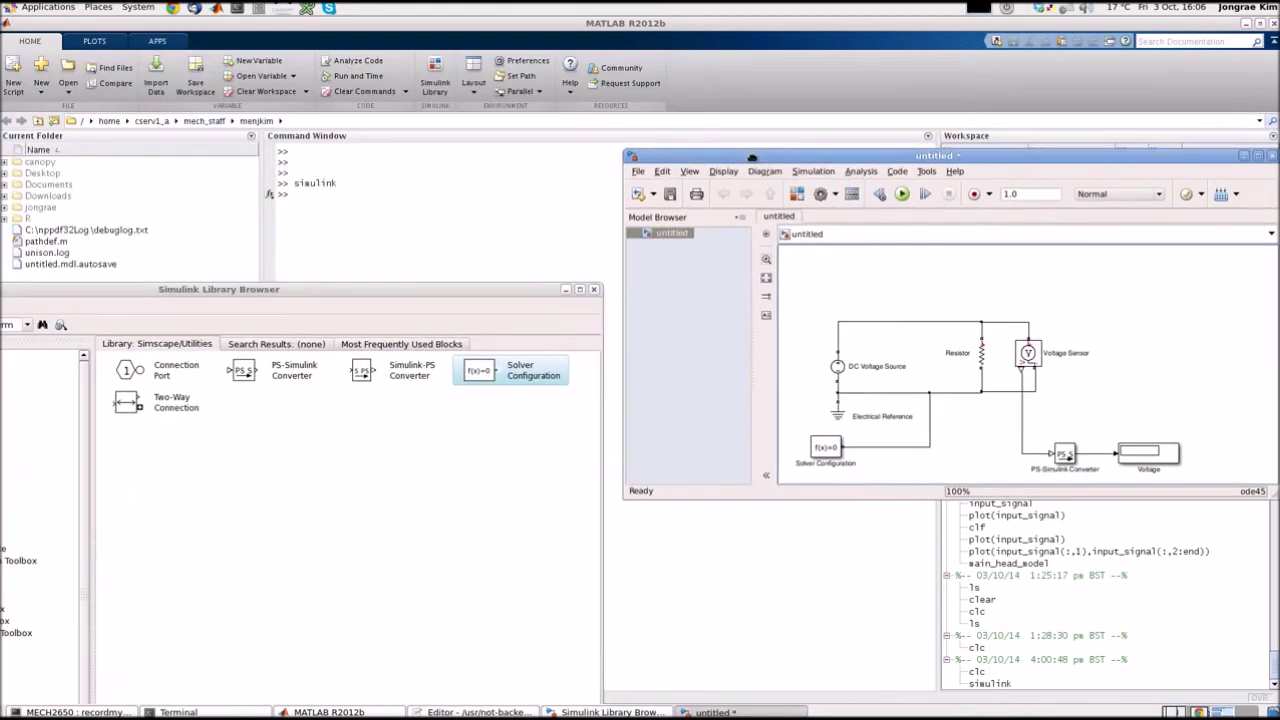
left_click(902, 195)
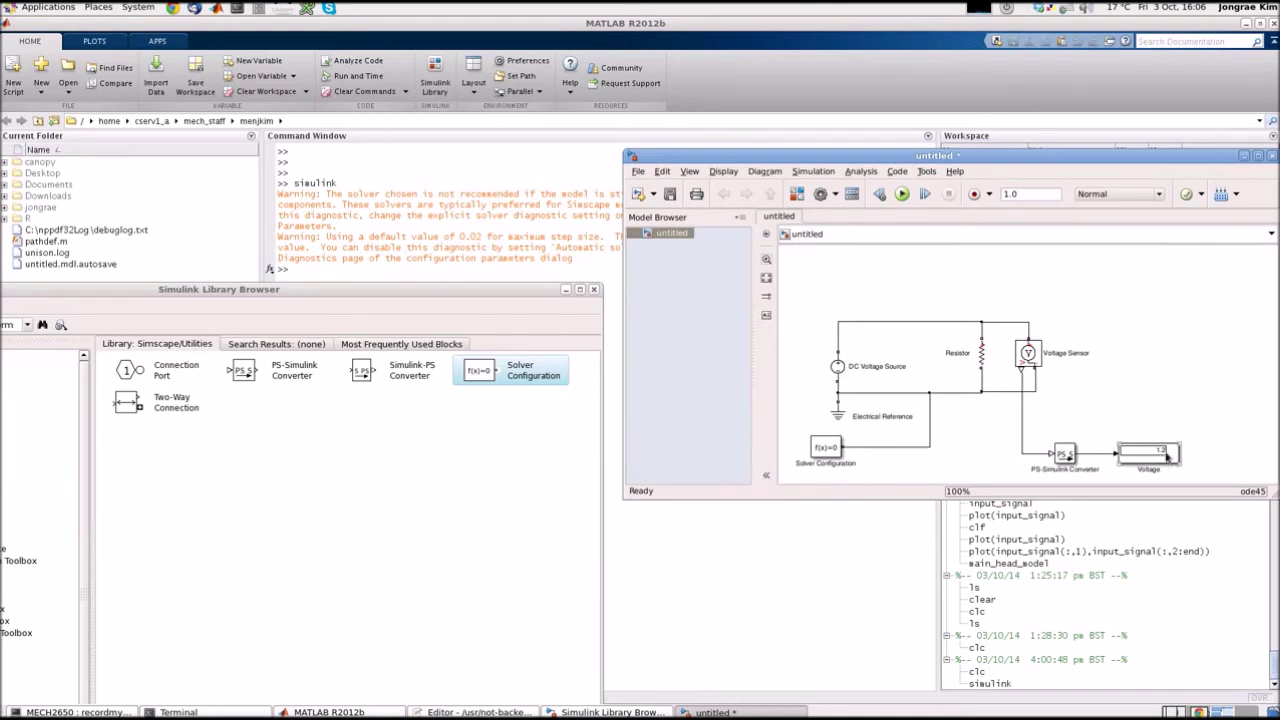
left_click_drag(693, 157, 516, 283)
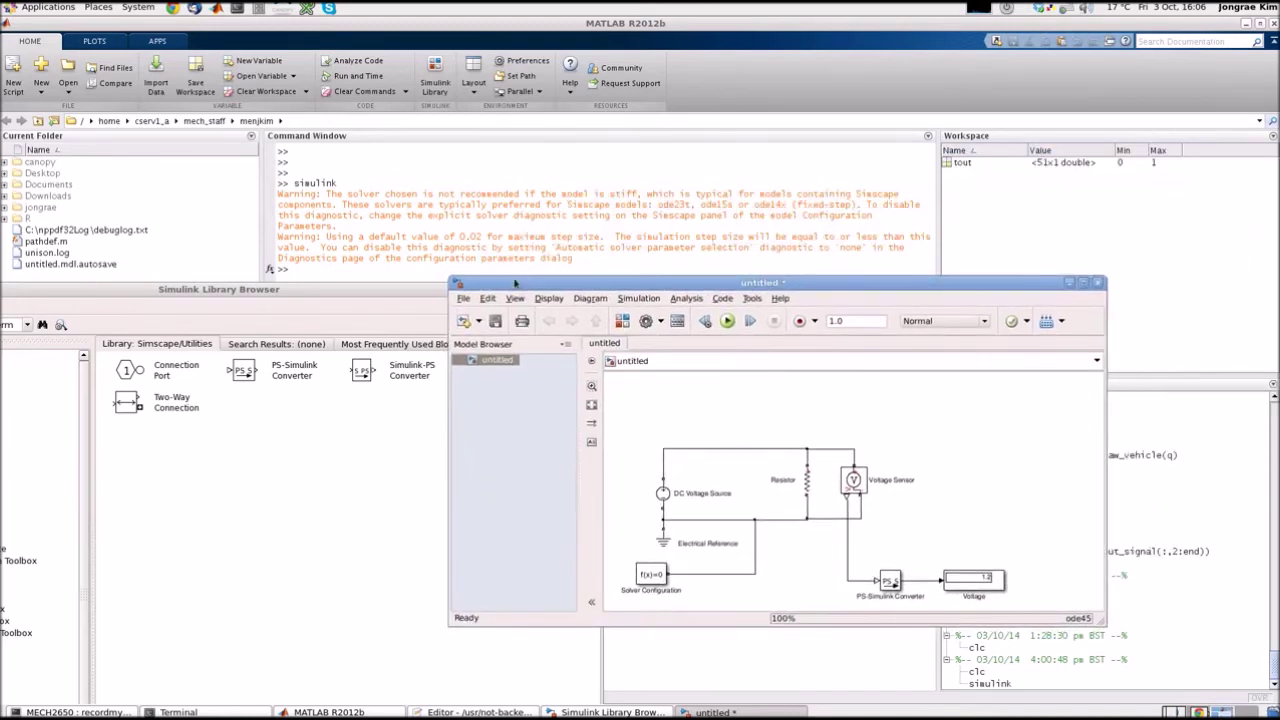
left_click(645, 320)
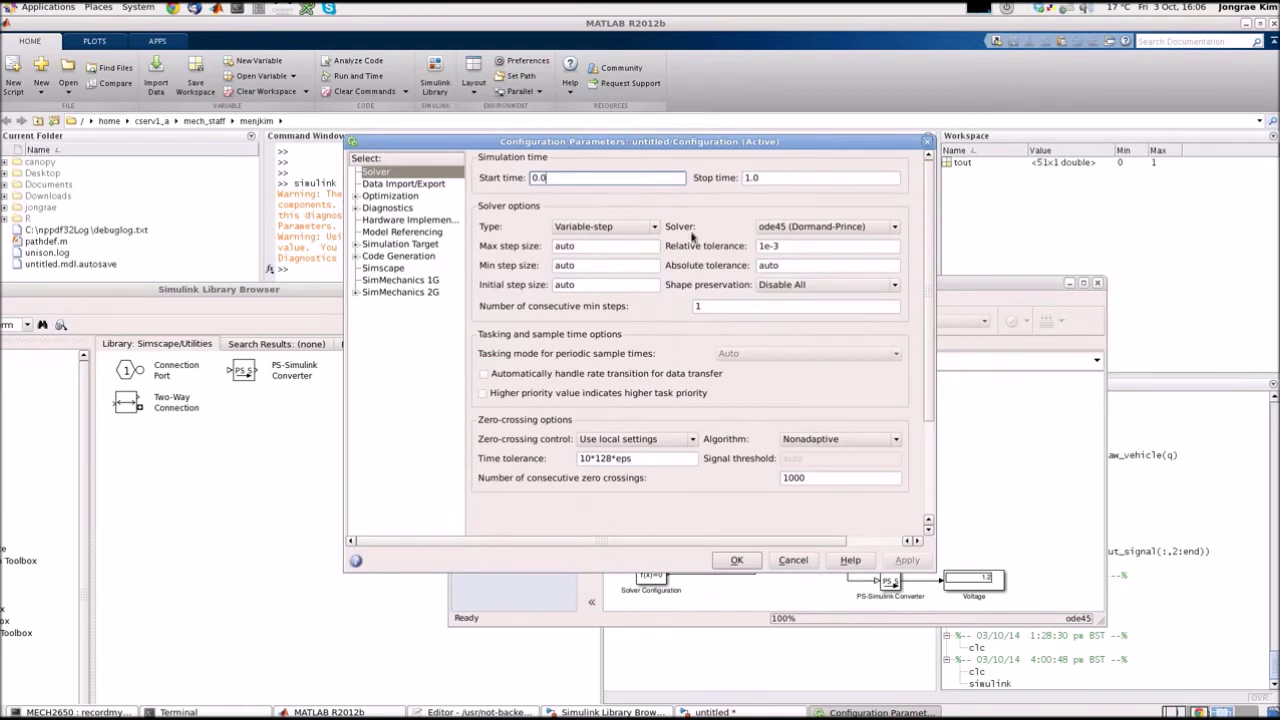
Choose the ode15s (stiff/NDF) solver, enter 1e-3 as Max step size, and apply.
left_click_drag(668, 145, 636, 161)
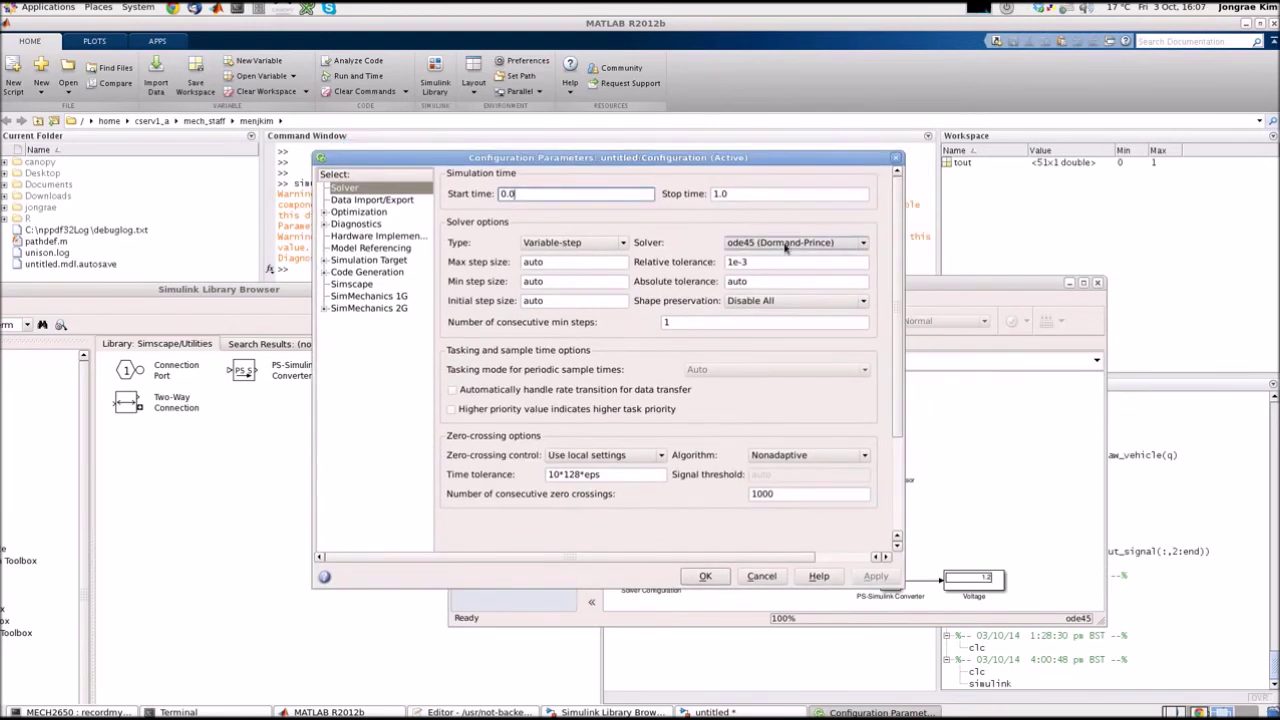
left_click(857, 246)
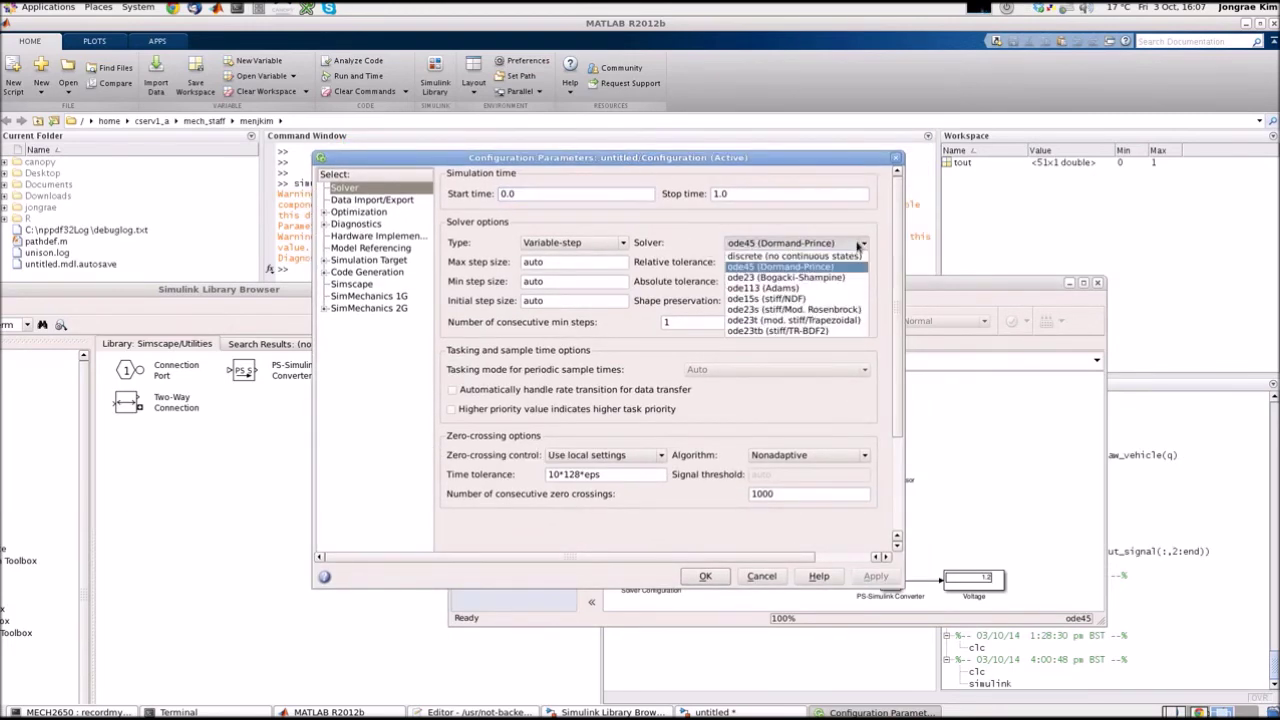
left_click(793, 302)
left_click_drag(728, 158, 877, 271)
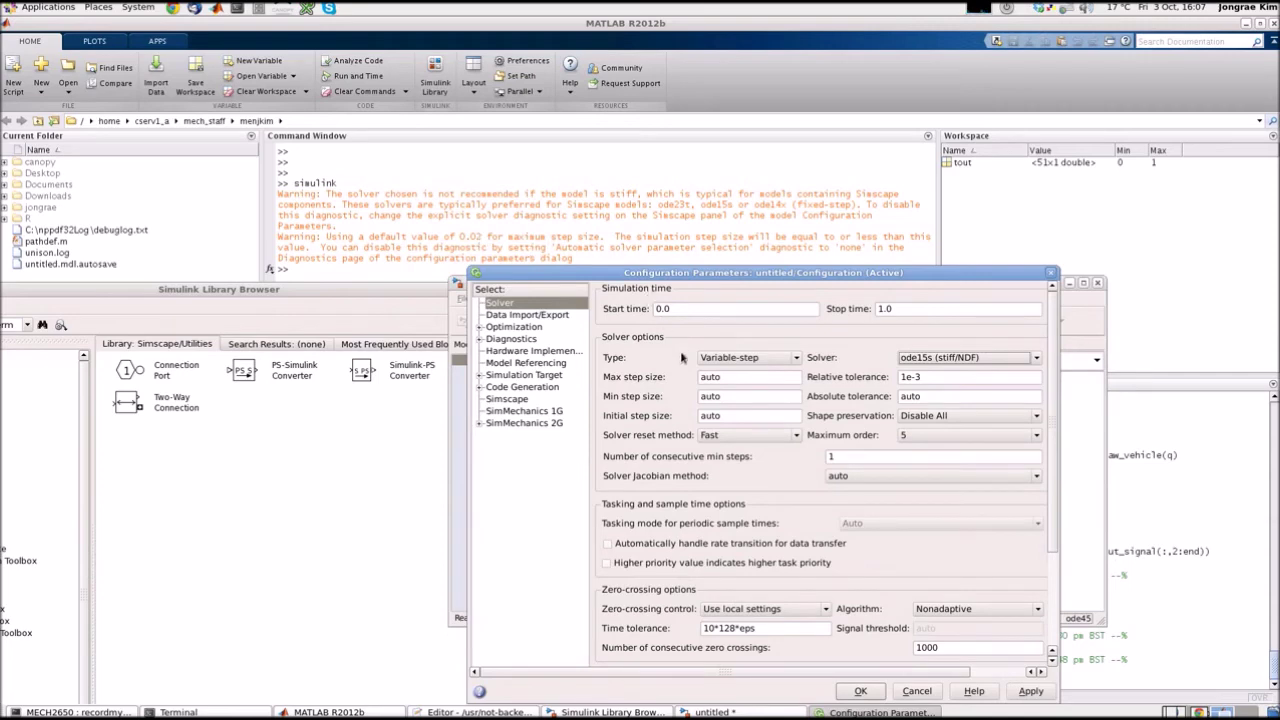
double_click(733, 377)
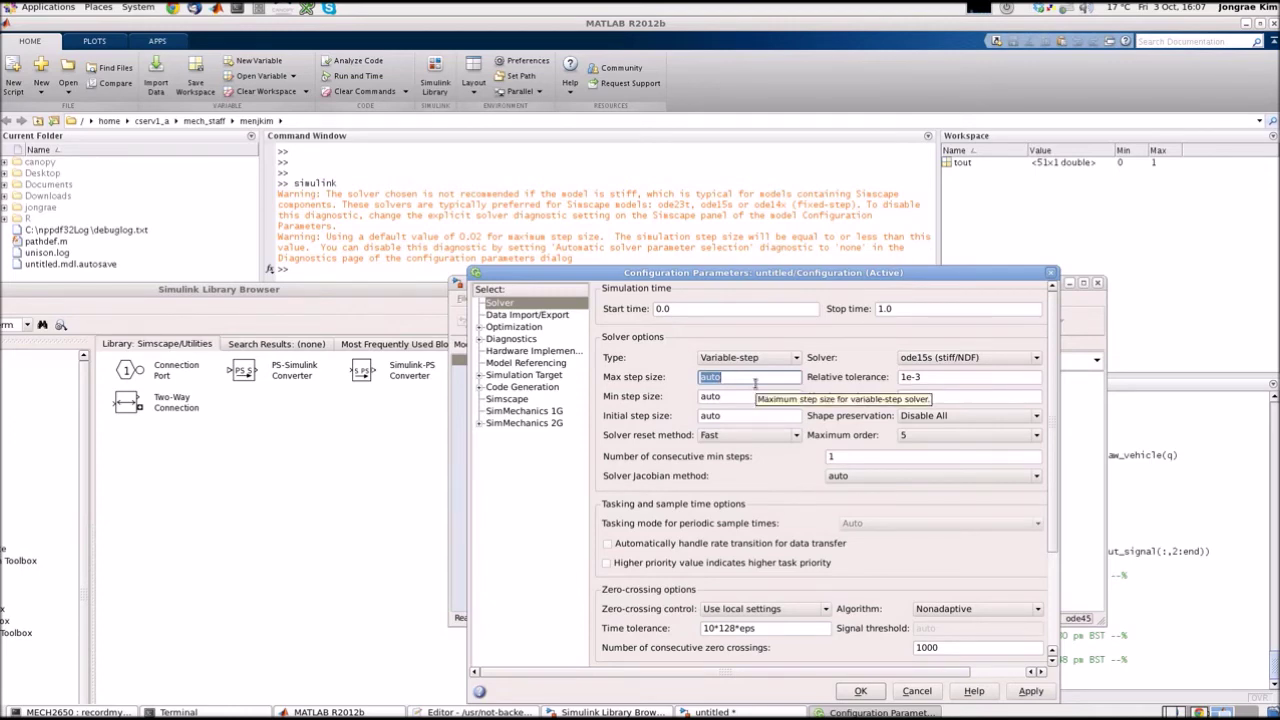
type("1e-3")
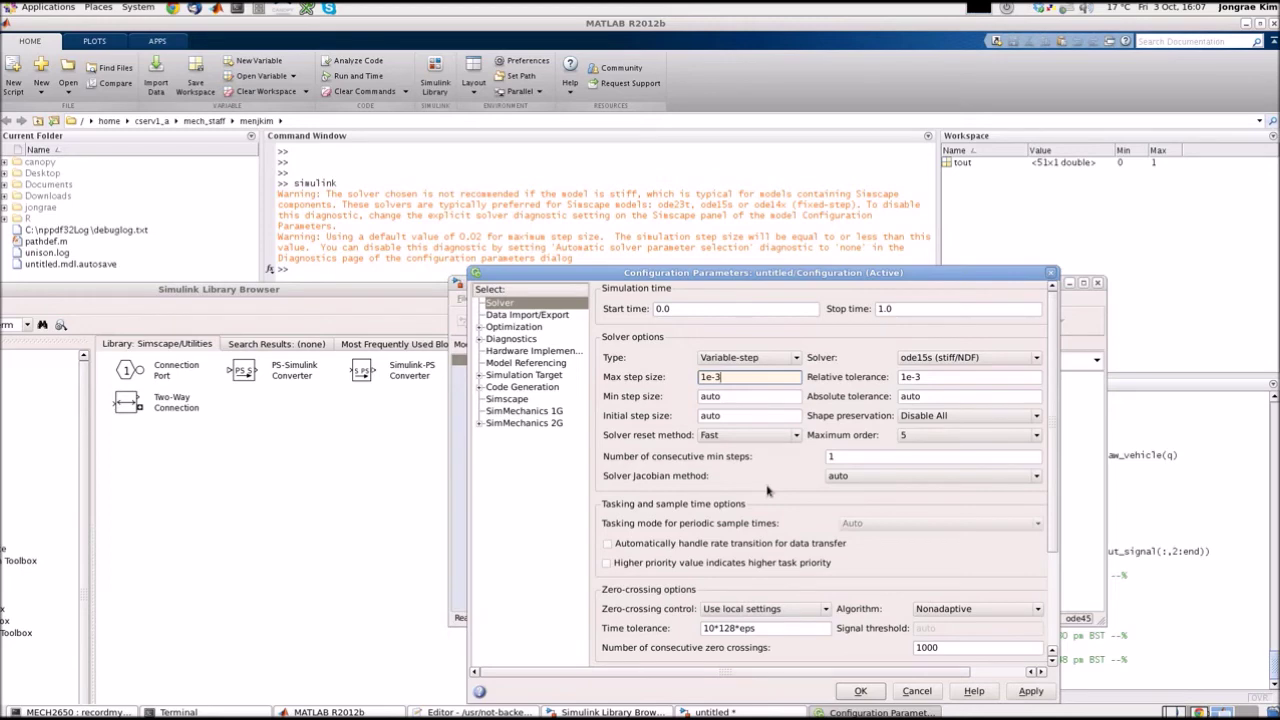
left_click(1031, 691)
left_click(860, 691)
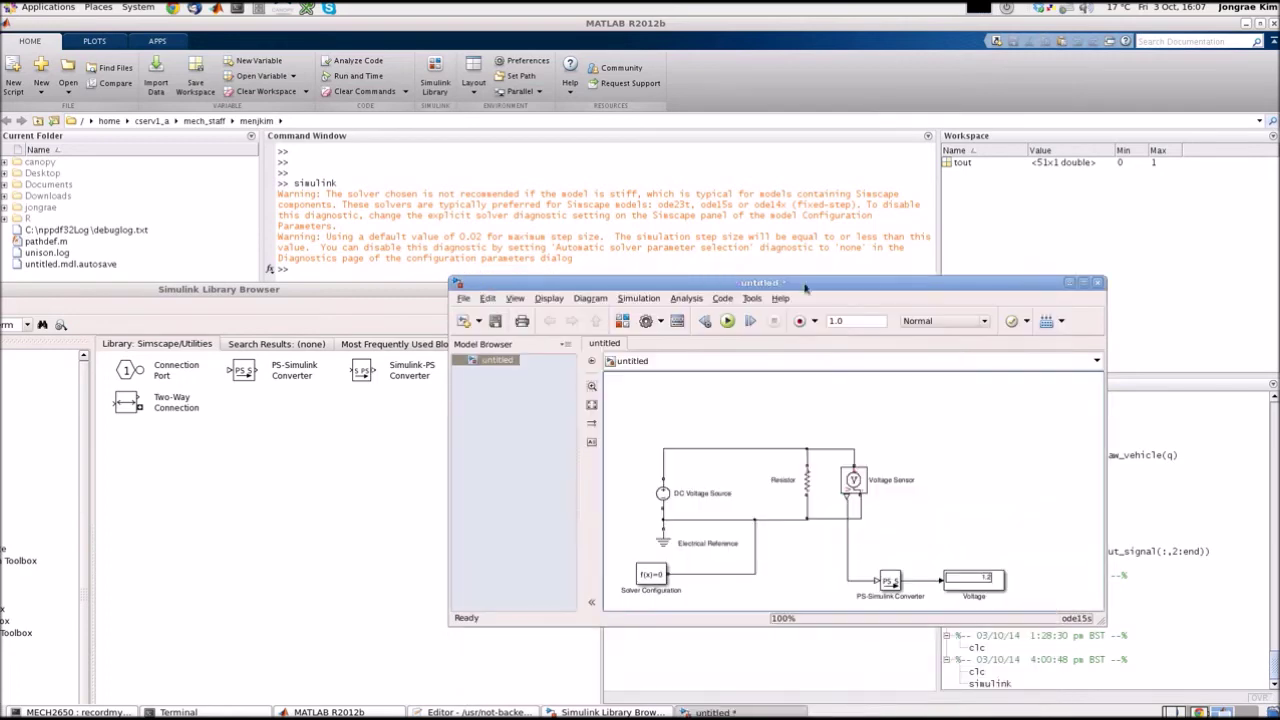
Rerun the simulation, then set the Resistor to 0.1 Ohm and run it again.
left_click_drag(806, 287, 941, 174)
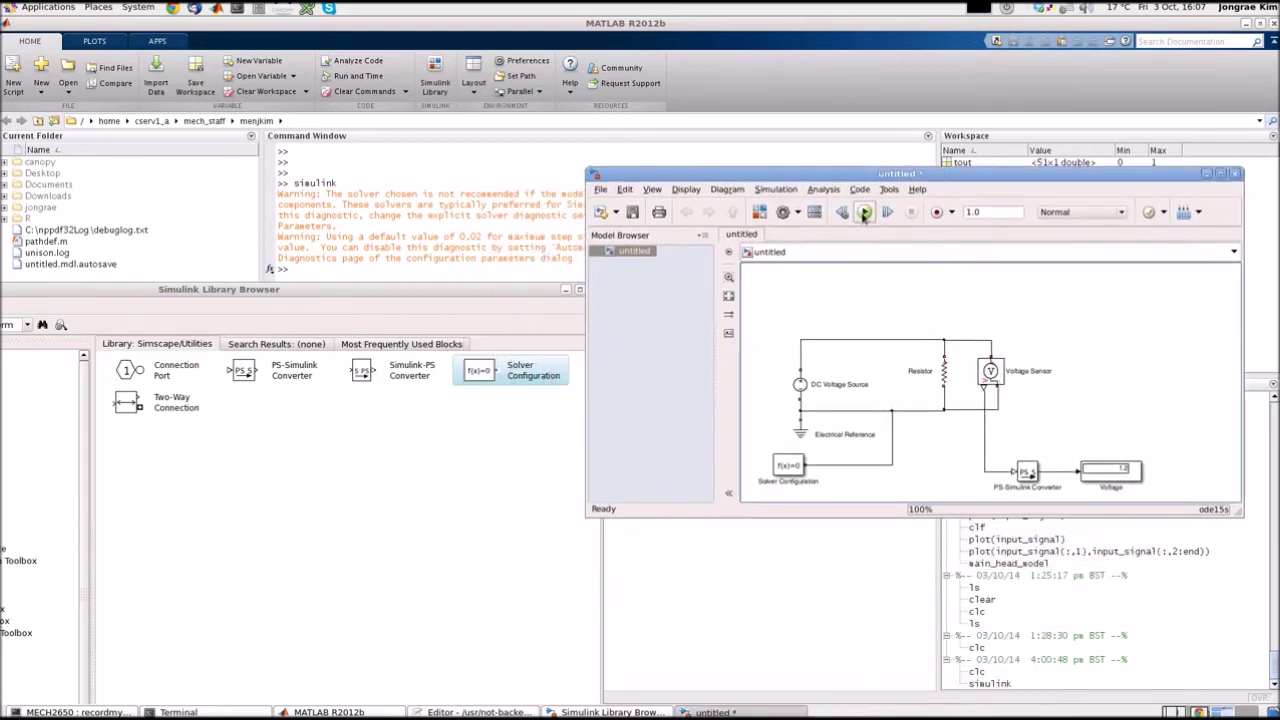
left_click(864, 212)
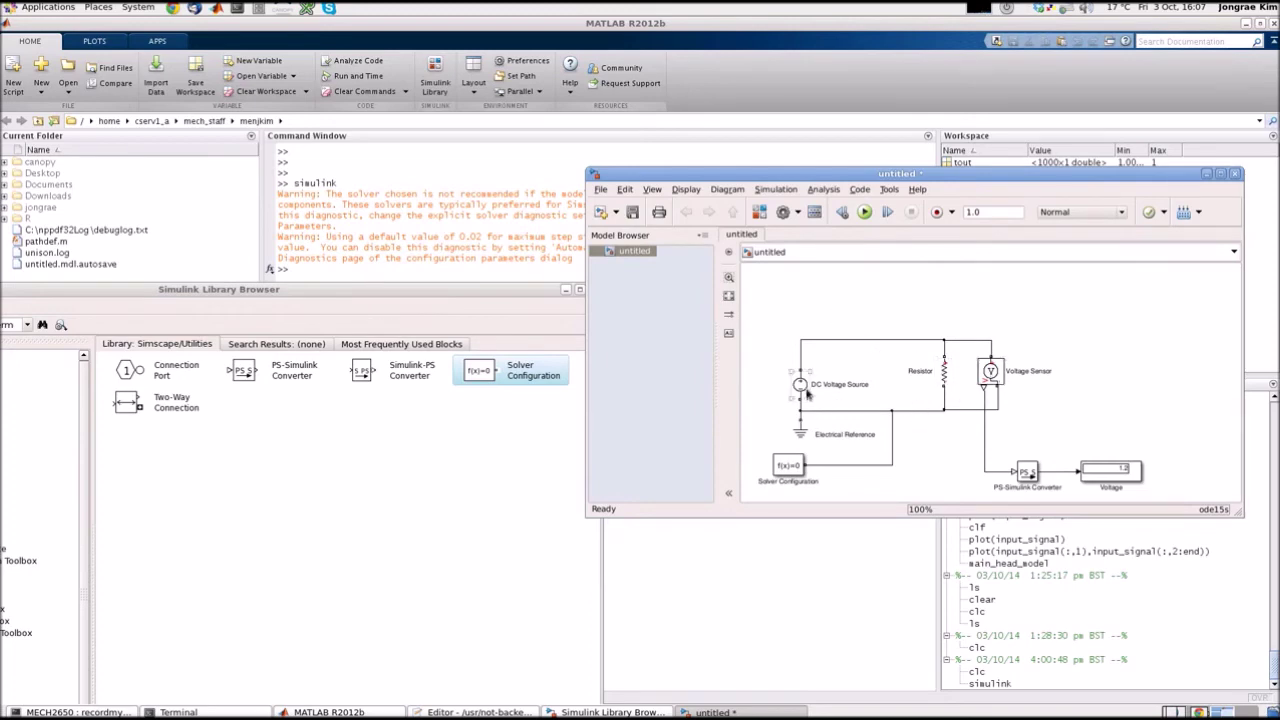
left_click(933, 378)
double_click(940, 380)
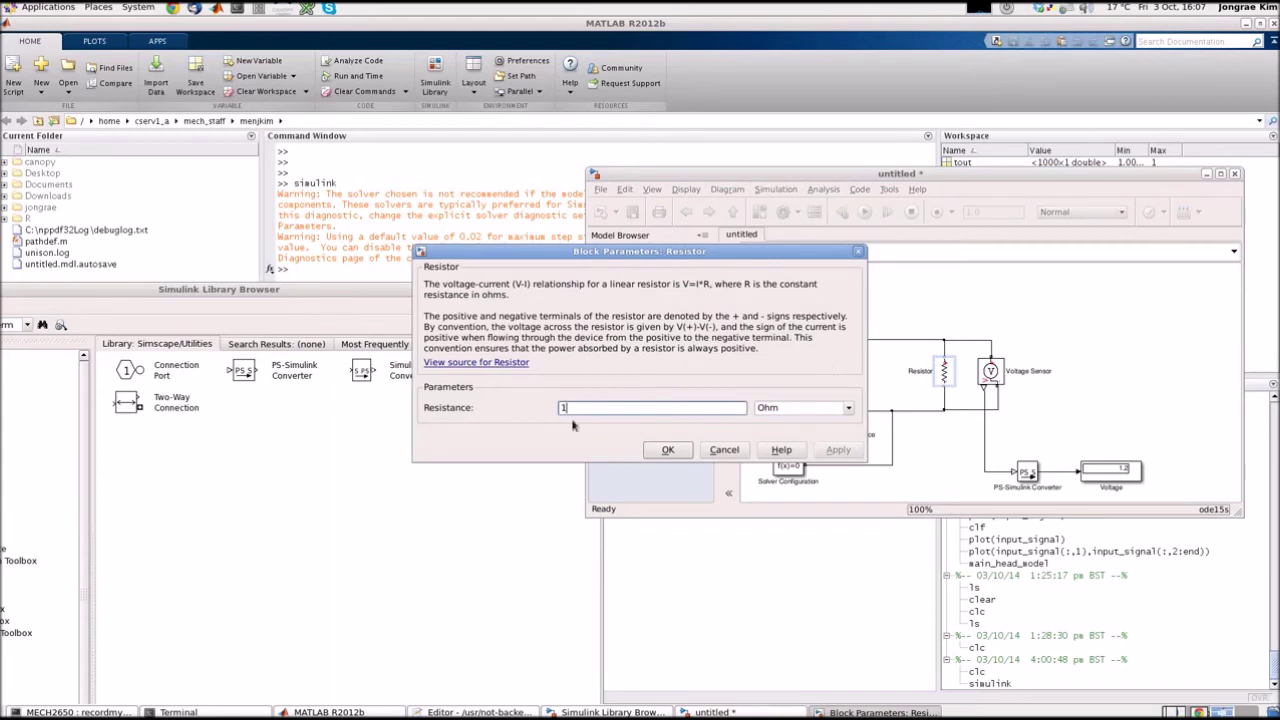
key("BackSpace")
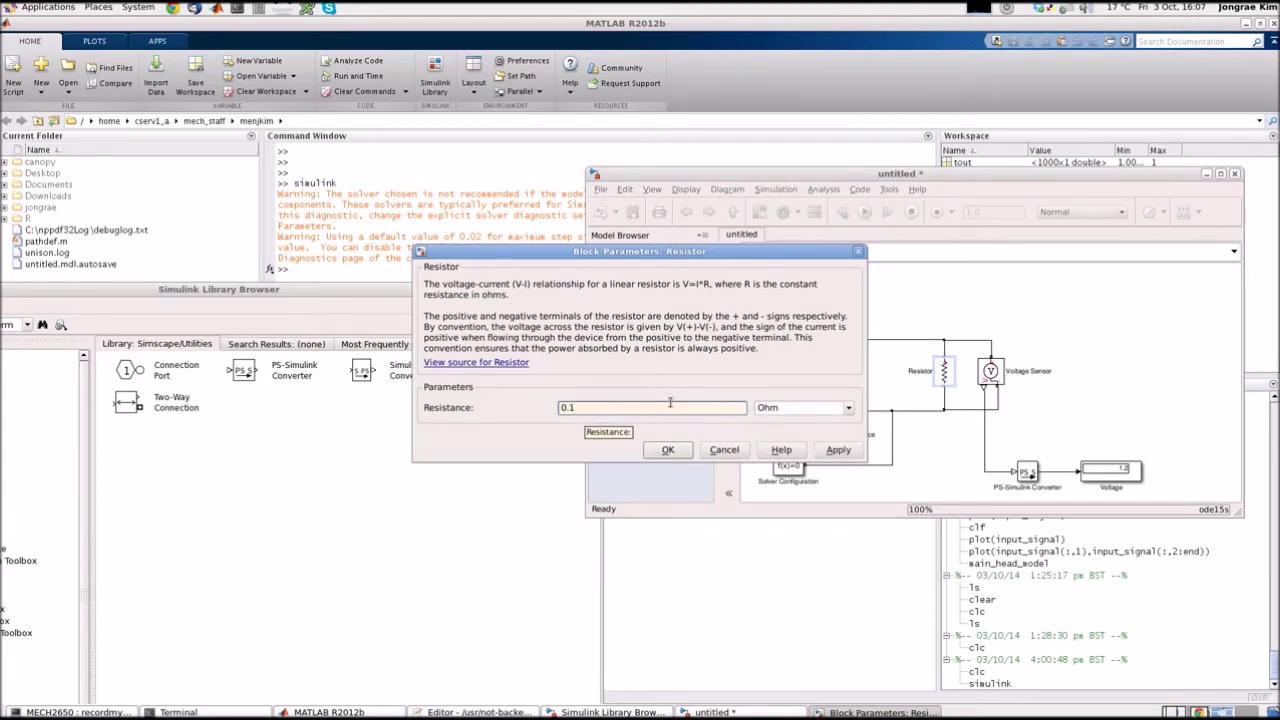
left_click(668, 449)
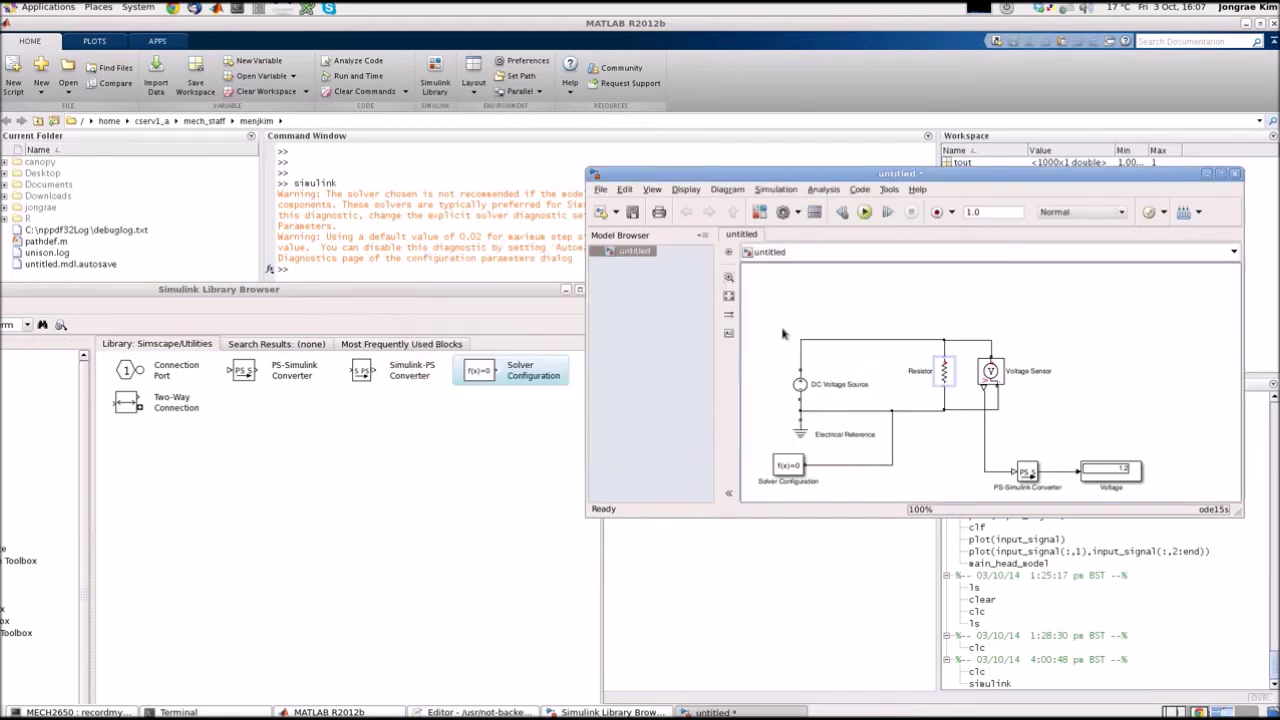
left_click(866, 212)
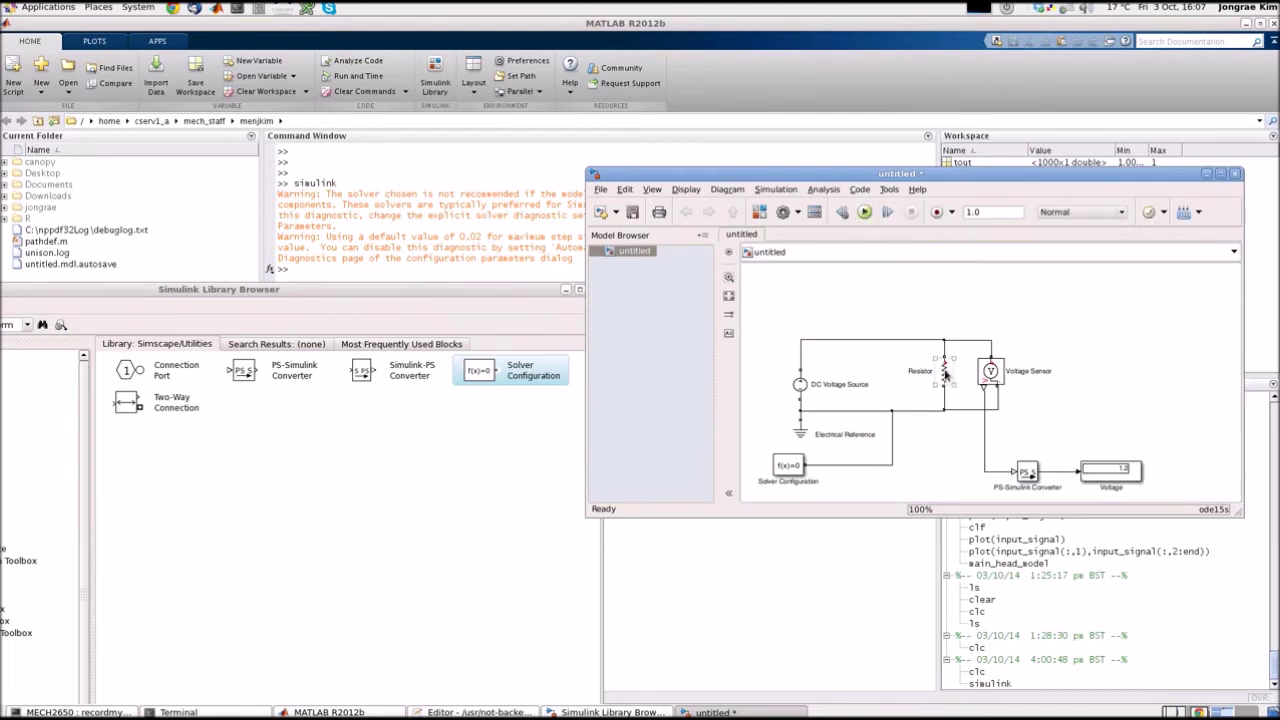
Enlarge the Library Browser to show the full Simscape Electrical block tree.
left_click(806, 388)
left_click(900, 430)
left_click_drag(317, 300, 463, 67)
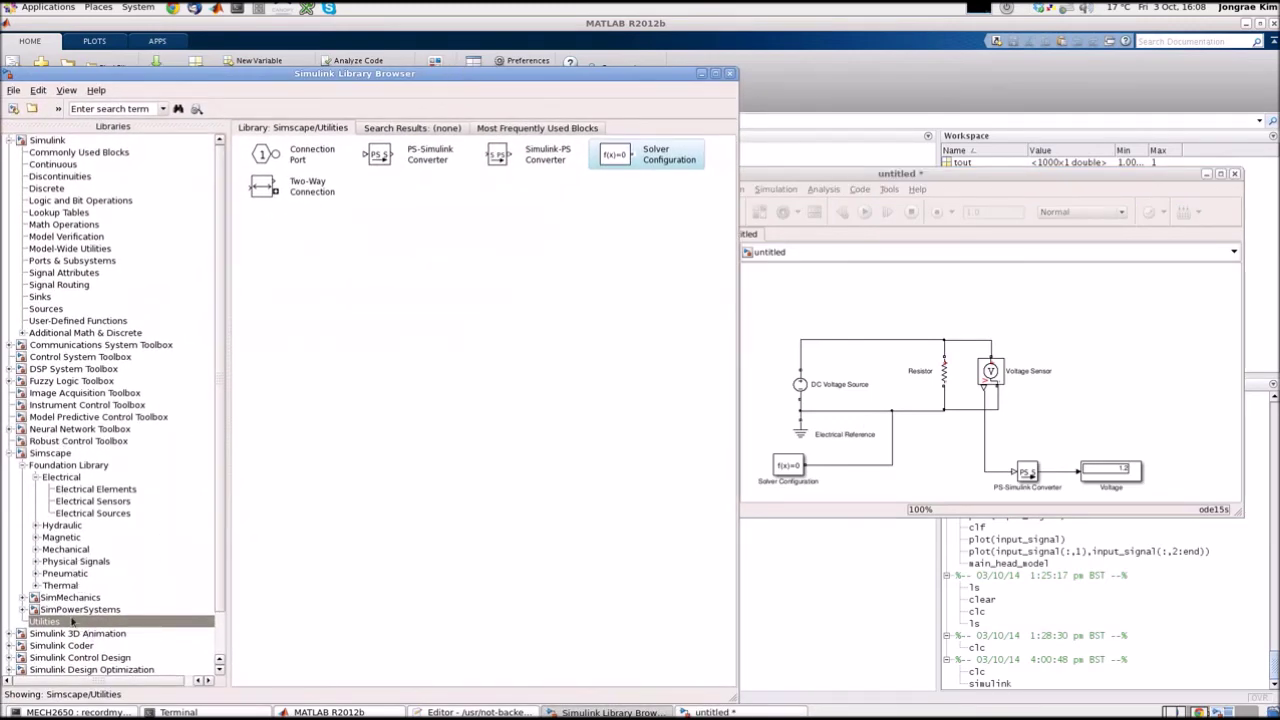
Place a Current Sensor from Electrical Sensors and wire it between the DC Voltage Source and Resistor.
left_click(88, 501)
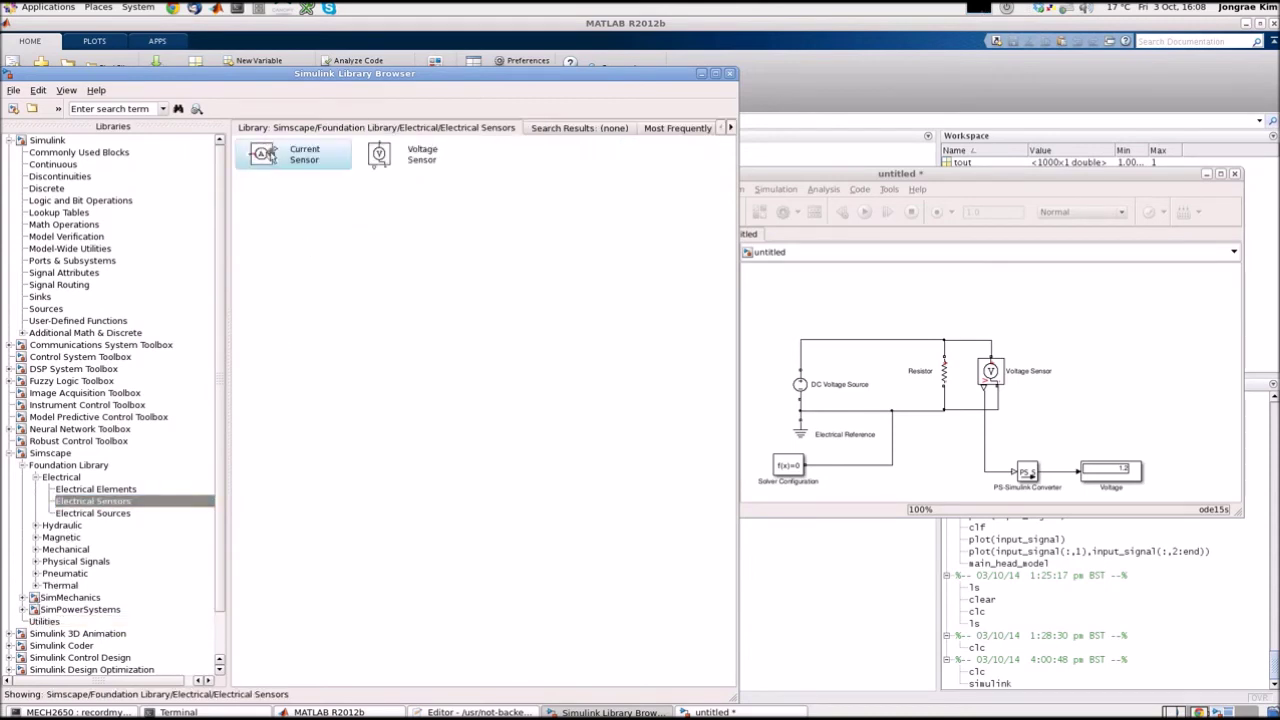
left_click_drag(271, 157, 877, 306)
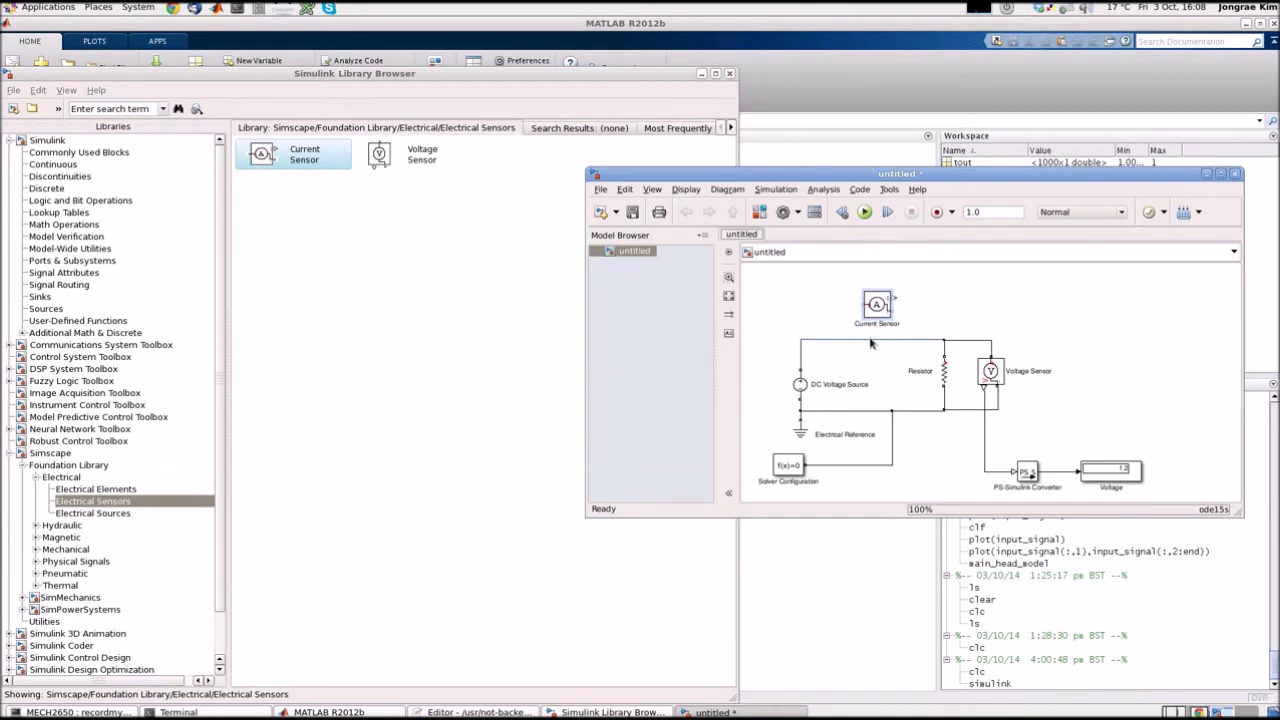
left_click(844, 342)
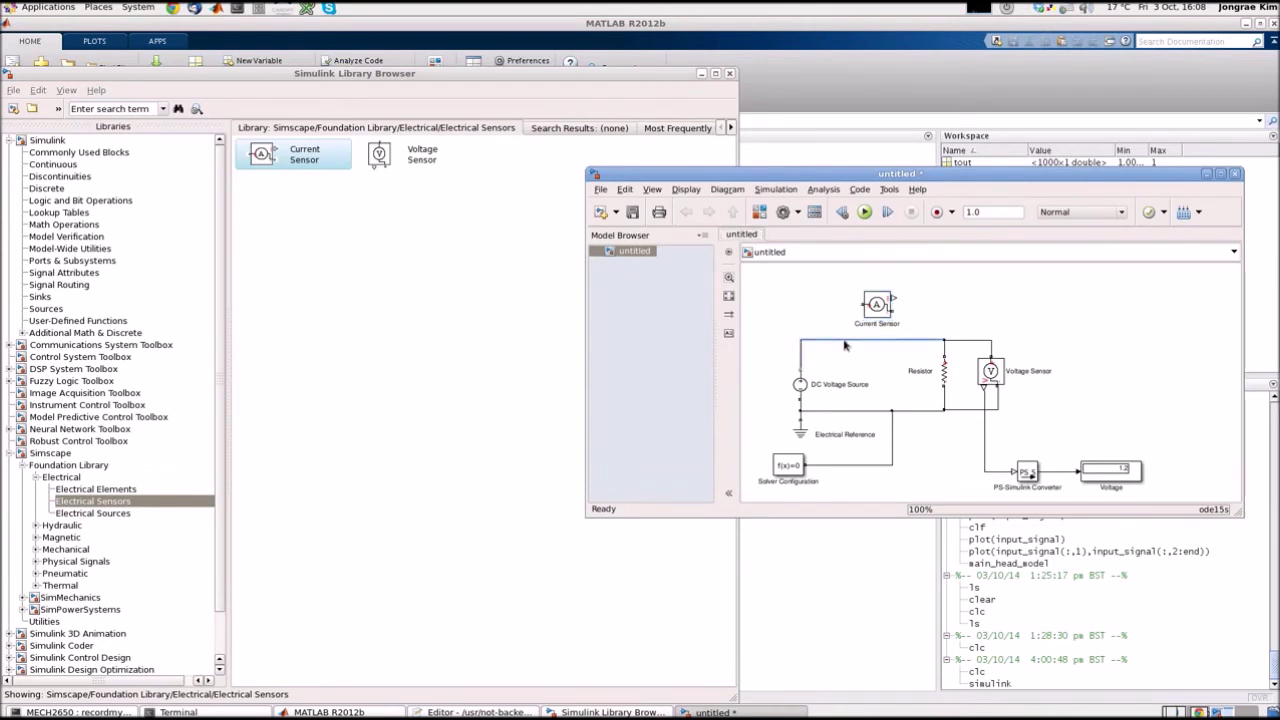
key("Delete")
left_click_drag(863, 304, 800, 373)
left_click_drag(889, 311, 942, 340)
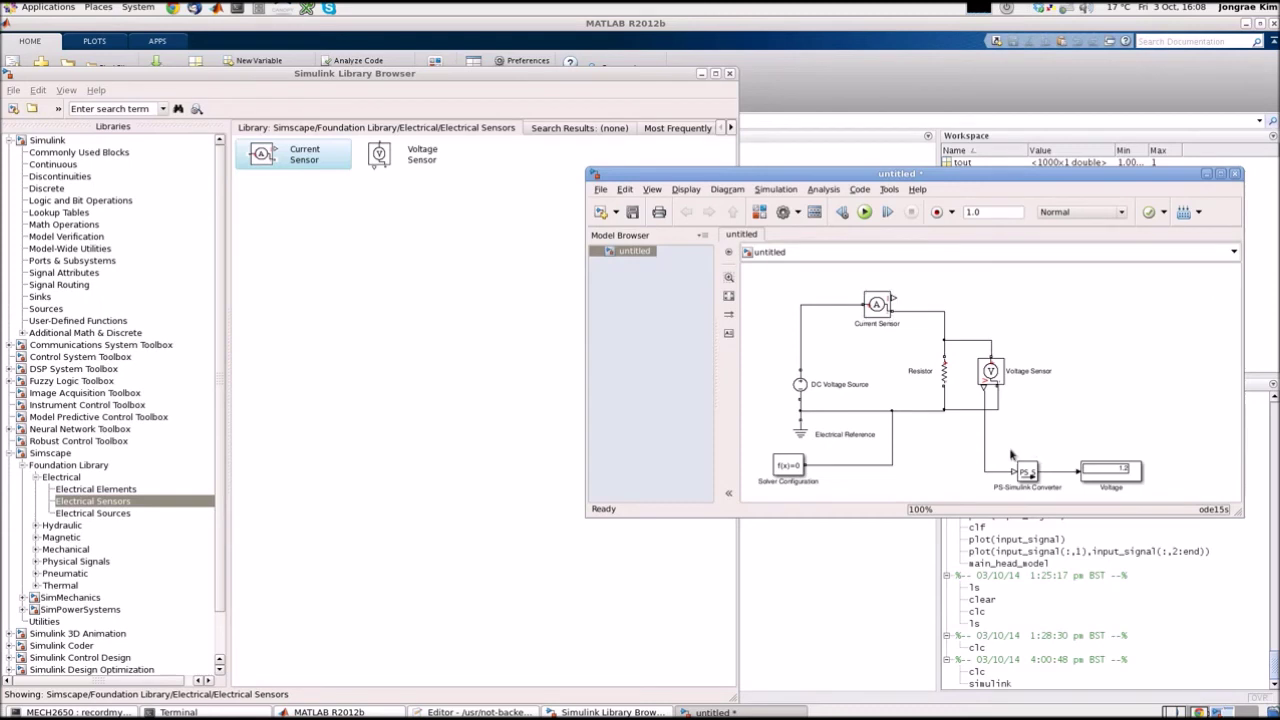
Copy and paste the PS-Simulink Converter and Voltage display pair onto the canvas.
left_click_drag(996, 447, 1146, 496)
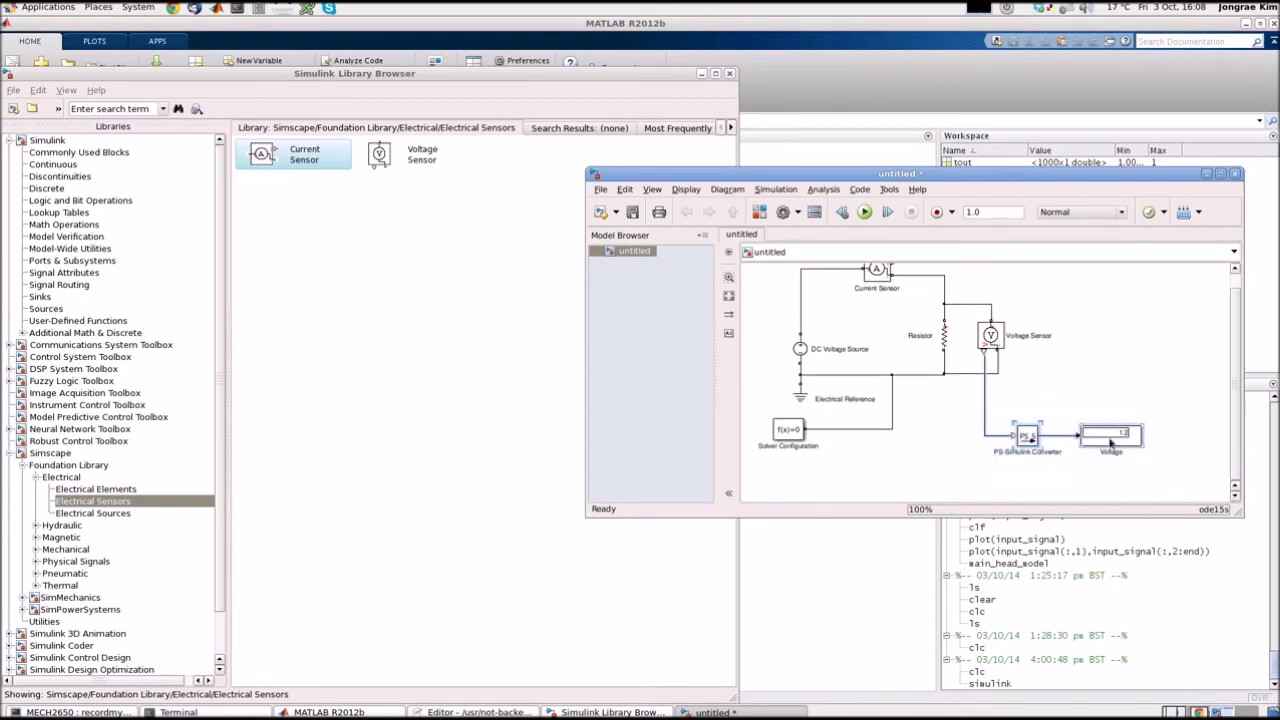
right_click(1105, 437)
left_click(1080, 390)
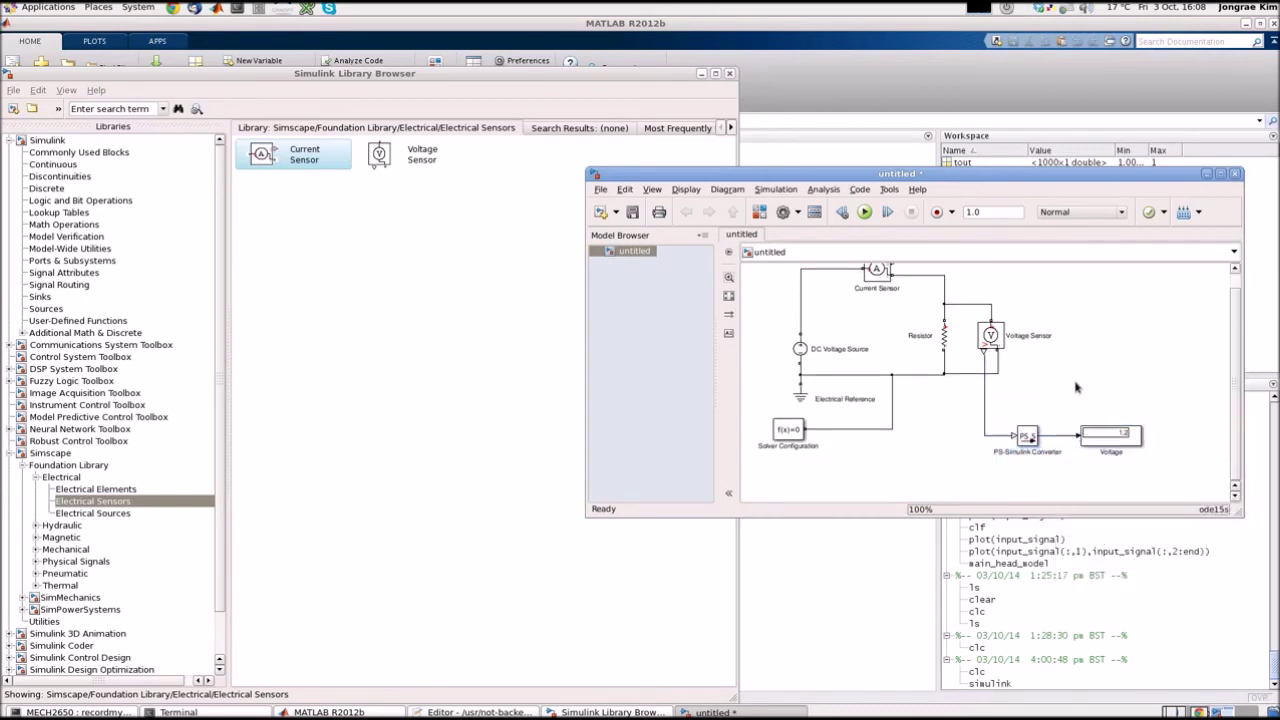
scroll(1078, 390, "up", 2)
scroll(1049, 363, "down", 4)
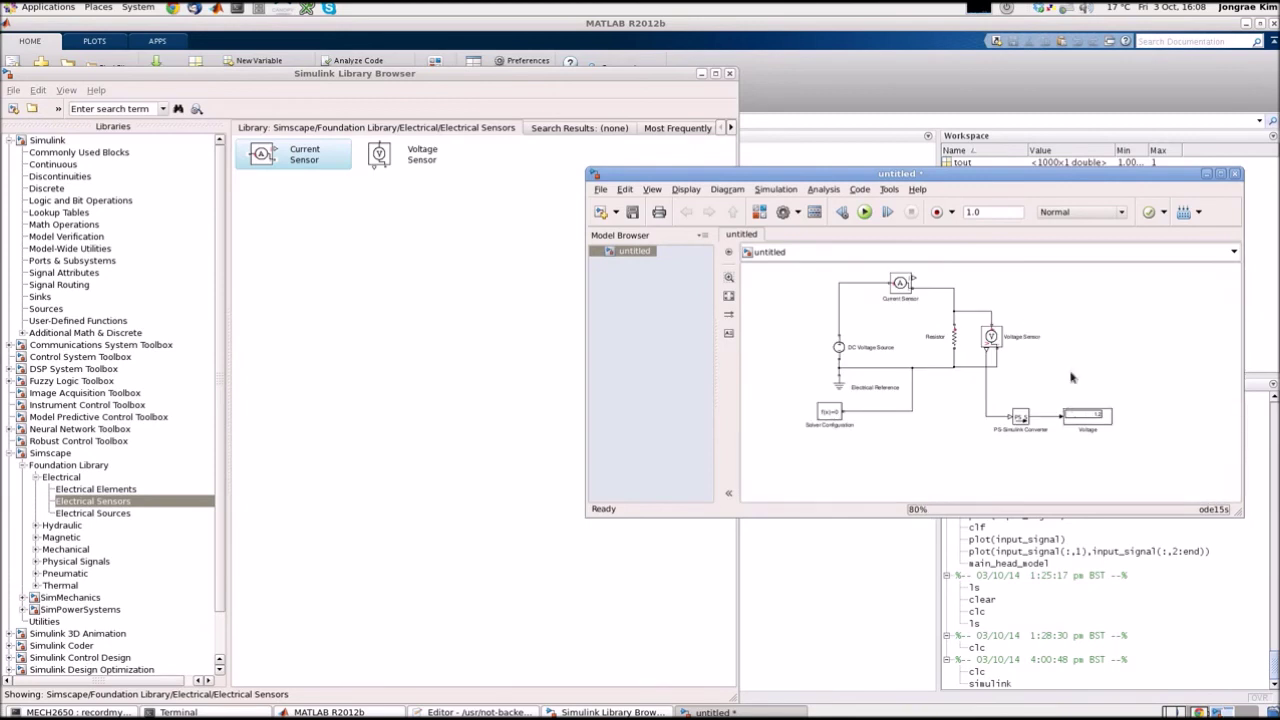
right_click(1040, 321)
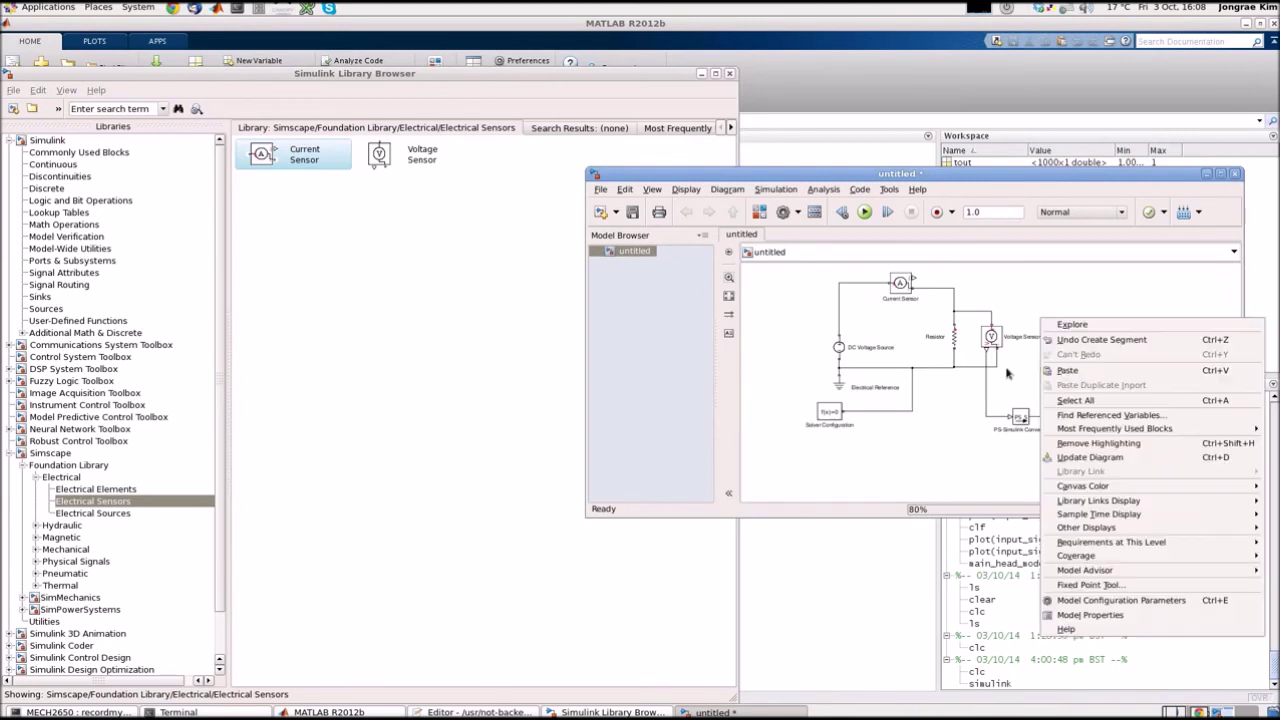
left_click(1067, 370)
left_click_drag(1084, 382, 1083, 343)
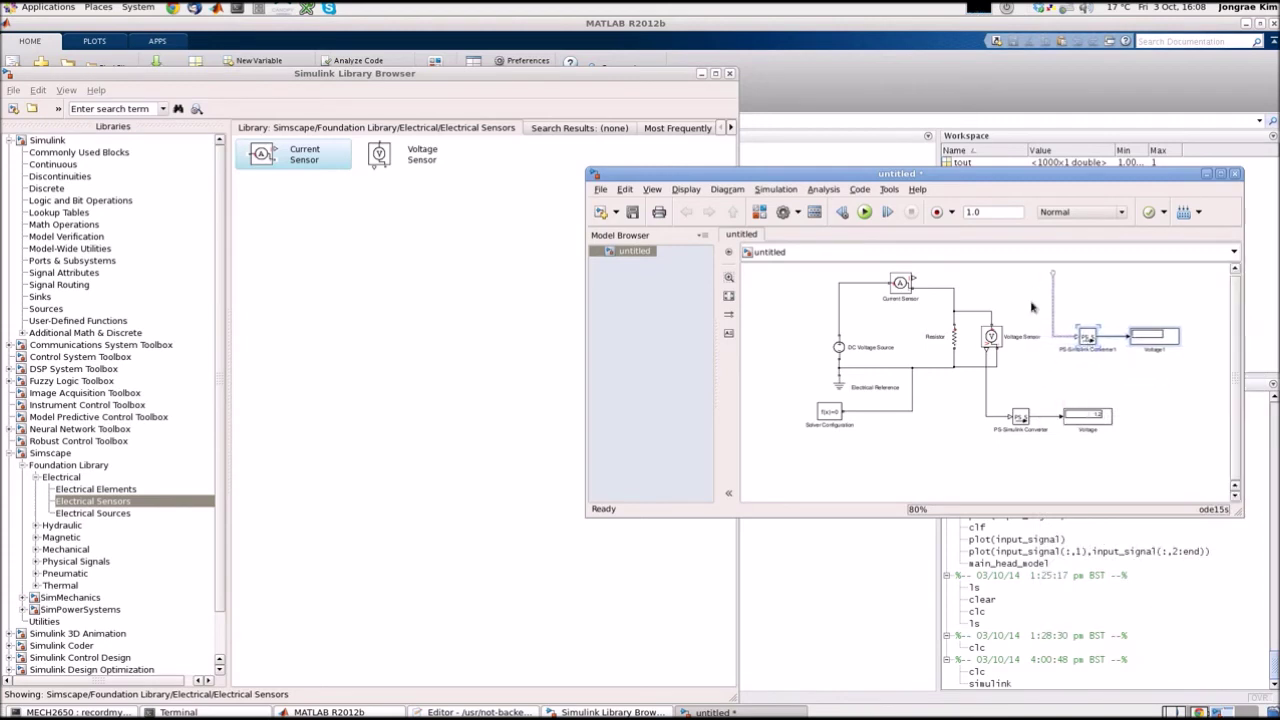
Connect the new converter to the Current Sensor output and rename its display to Current.
left_click(730, 297)
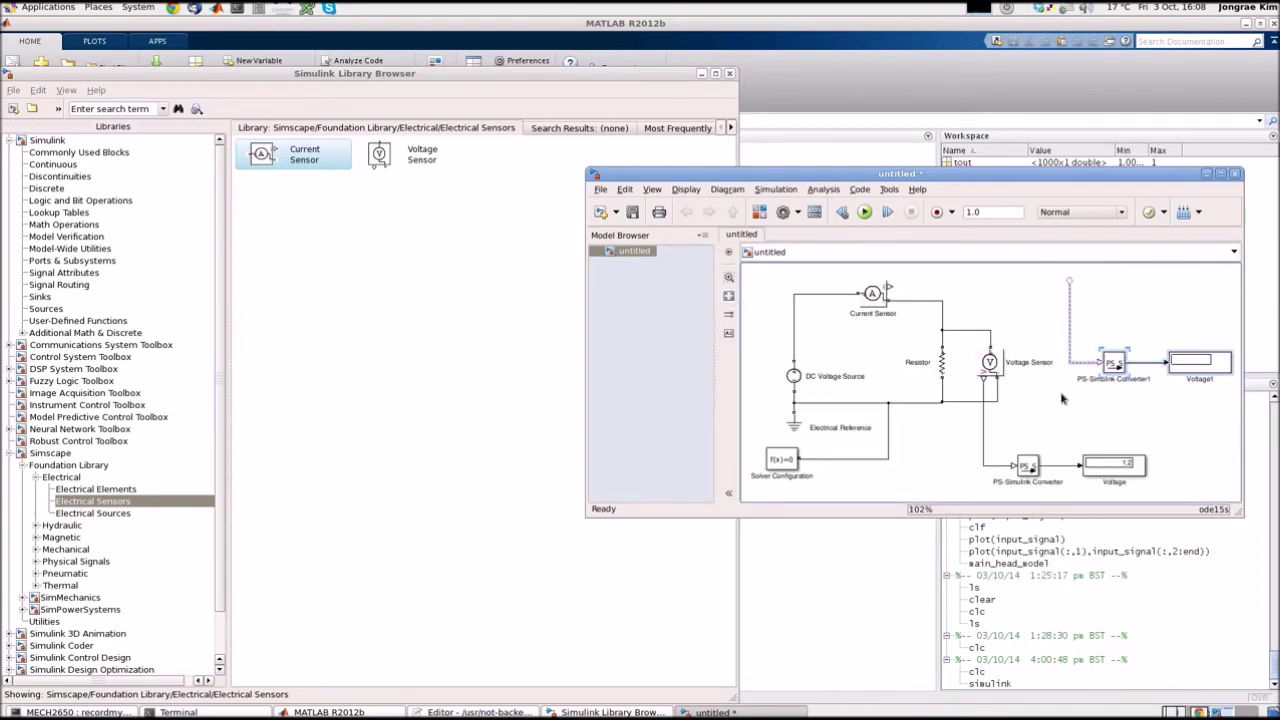
left_click(1065, 398)
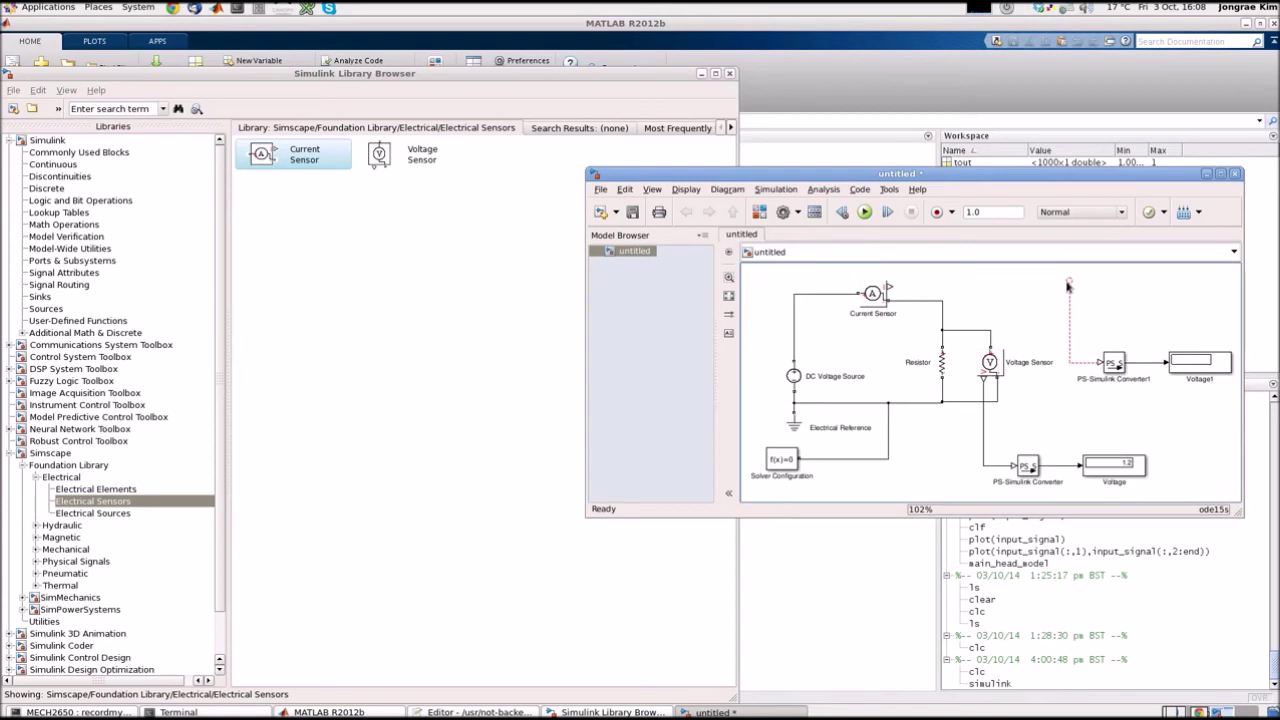
left_click_drag(1067, 287, 882, 288)
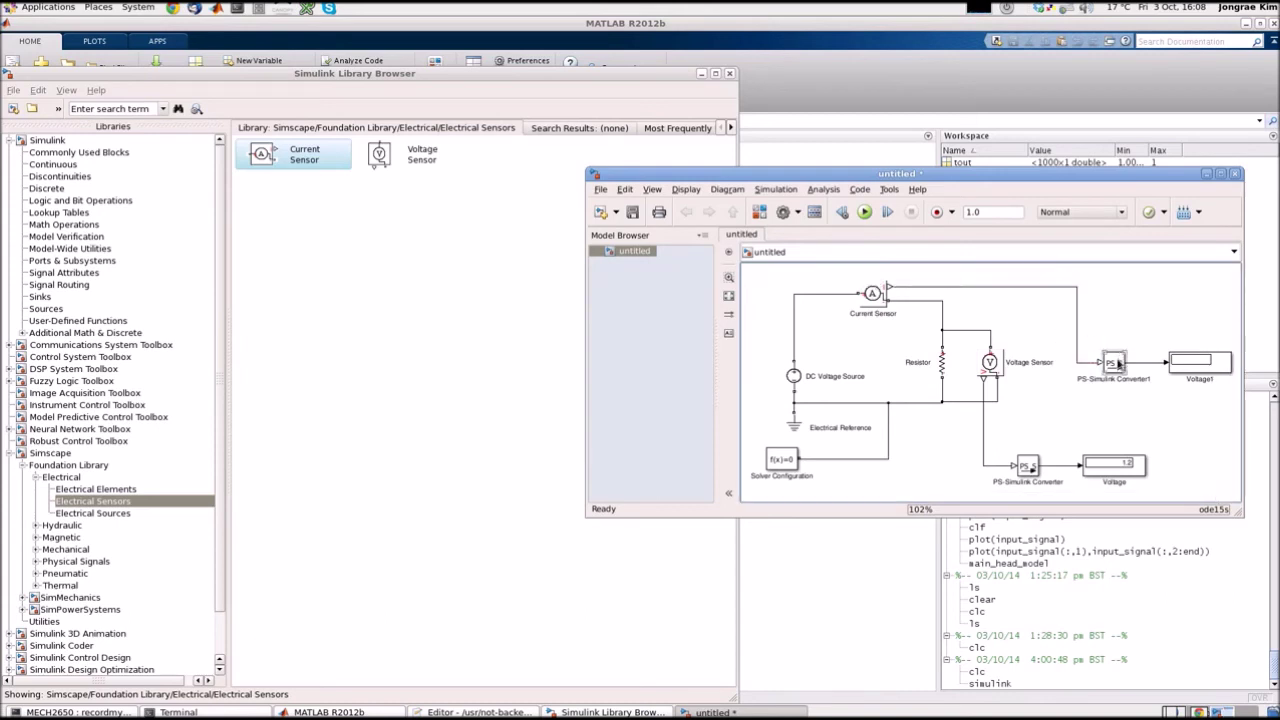
left_click_drag(1118, 364, 993, 291)
left_click_drag(1183, 368, 1073, 304)
left_click(1080, 316)
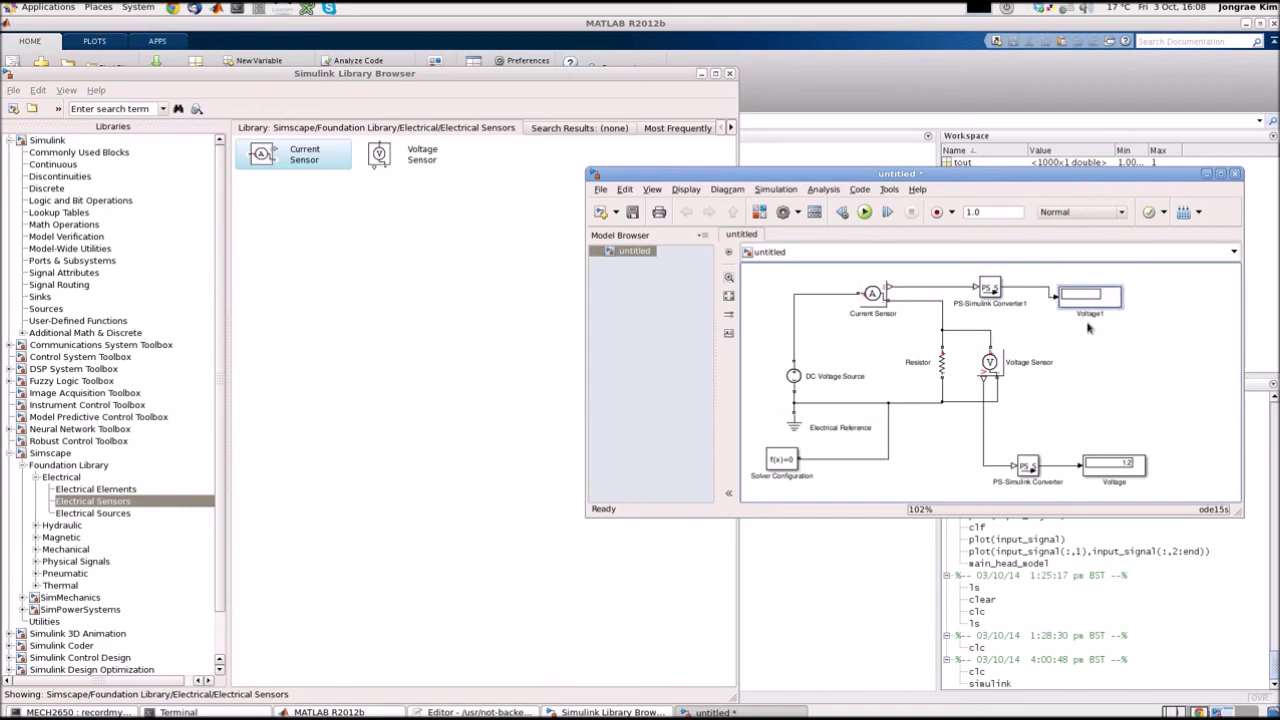
key("BackSpace")
key("BackSpace")
key("BackSpace")
left_click(1117, 363)
Set the Resistor to 1 Ohm and run the simulation.
left_click(940, 370)
double_click(940, 370)
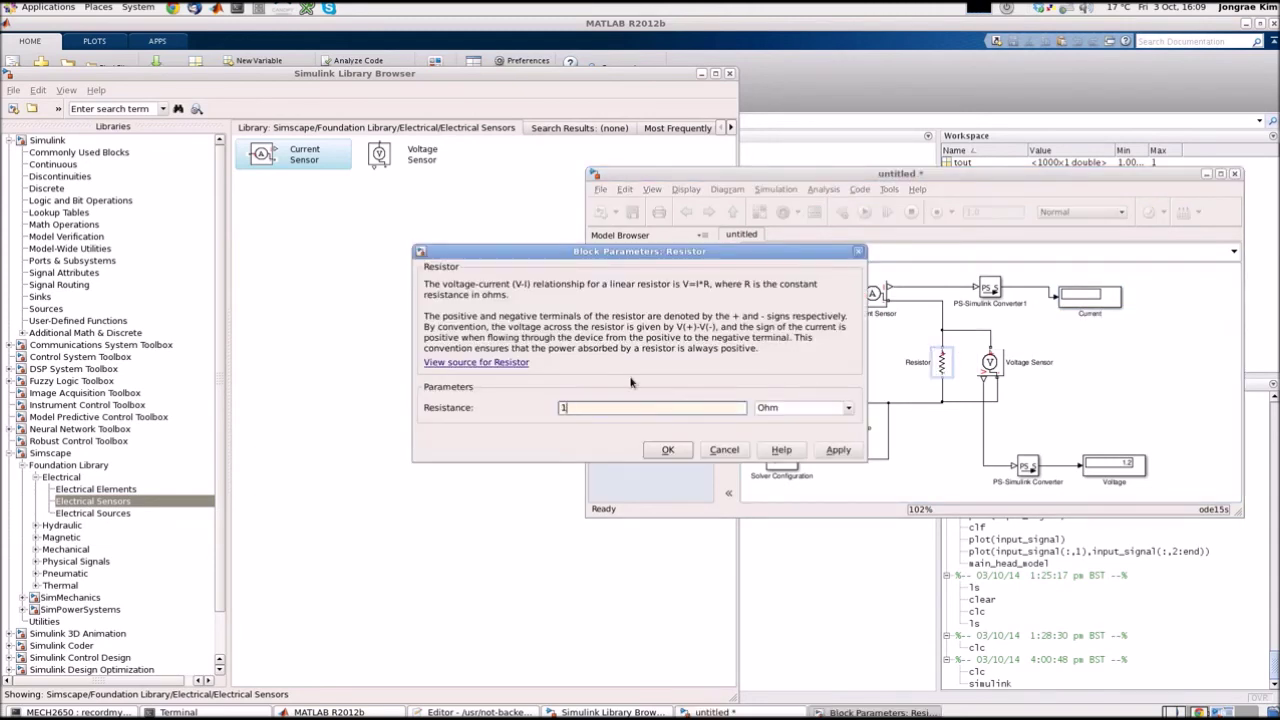
key("Return")
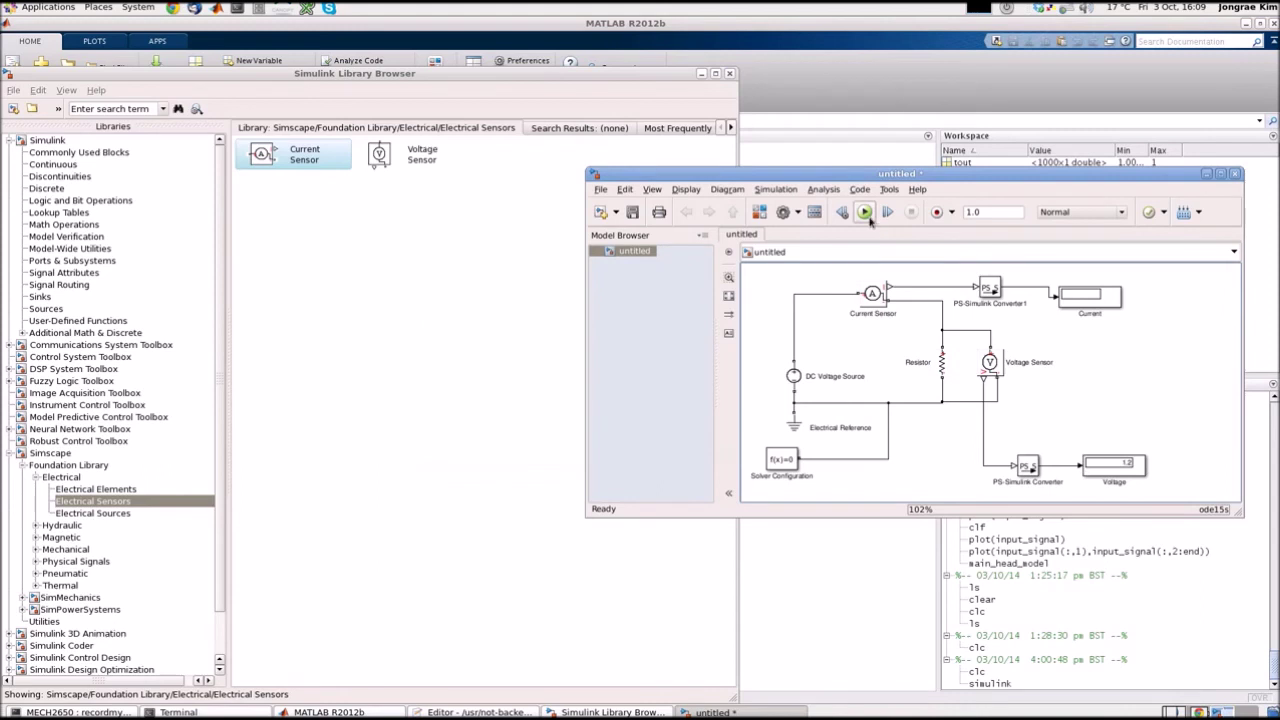
left_click(866, 213)
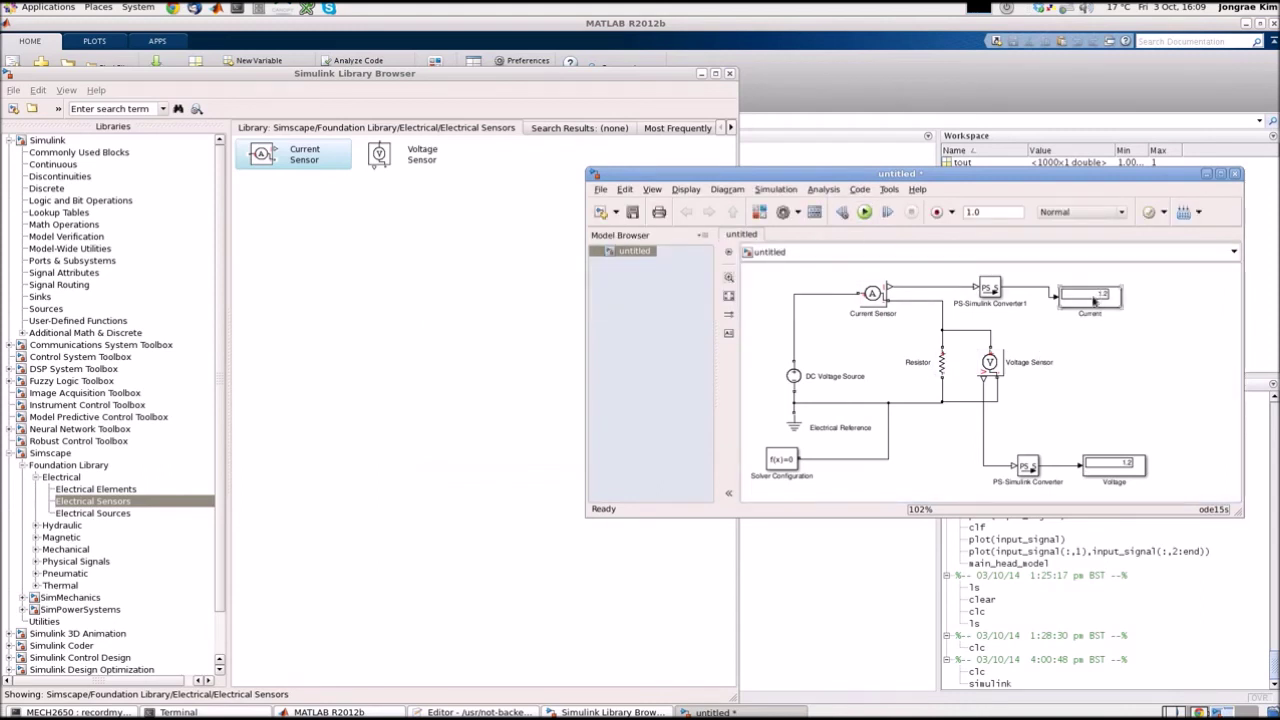
Change the Resistor to 0.01 Ohm and rerun, so the Current display reads 120.
double_click(940, 363)
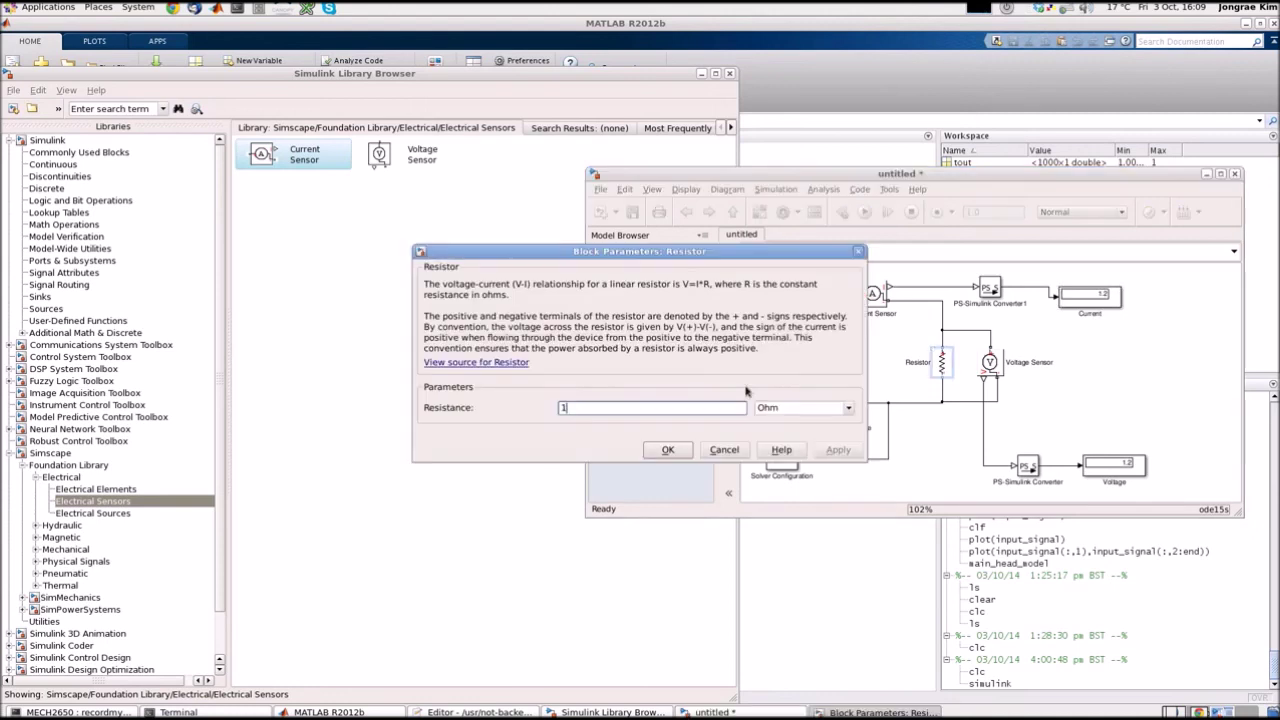
key("BackSpace")
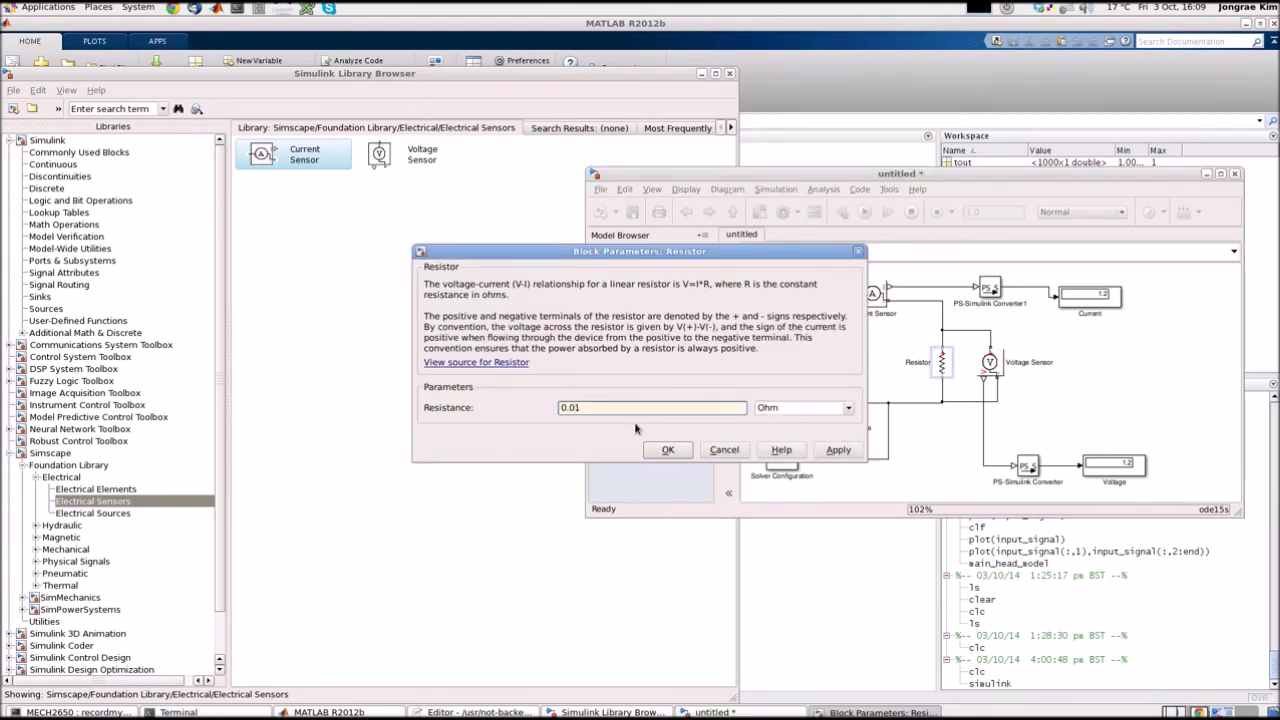
left_click(837, 450)
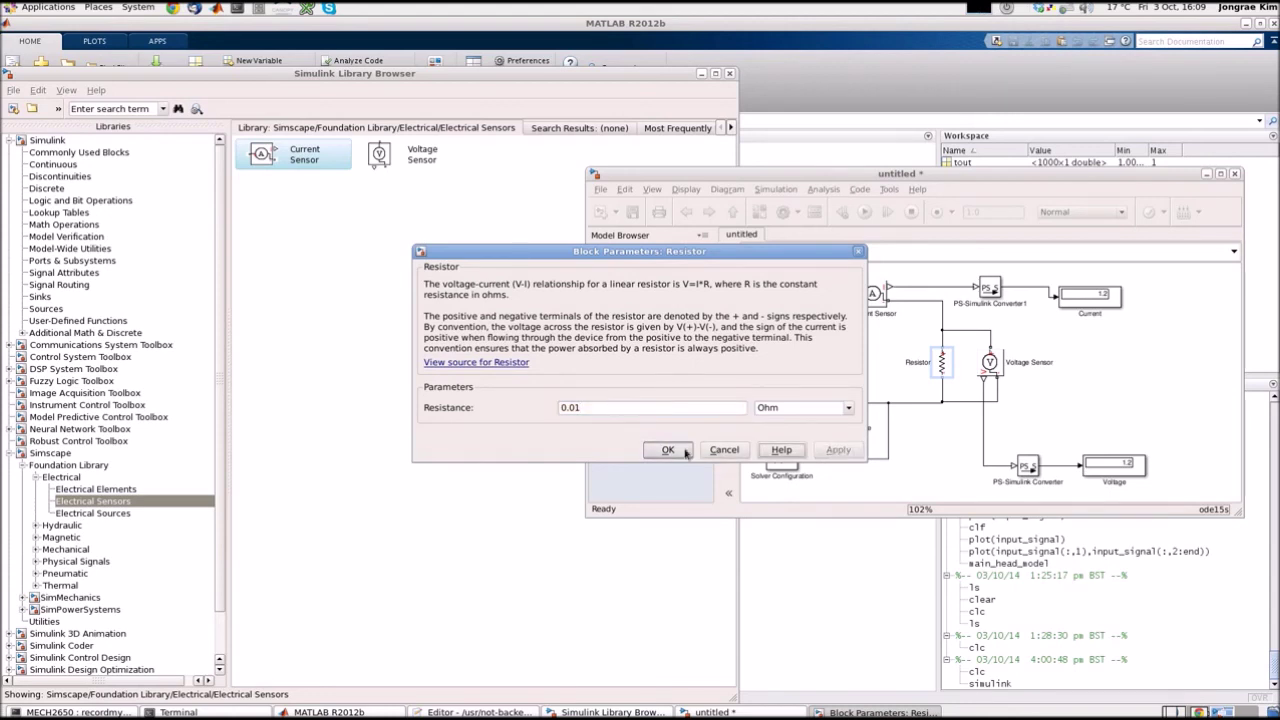
left_click(667, 450)
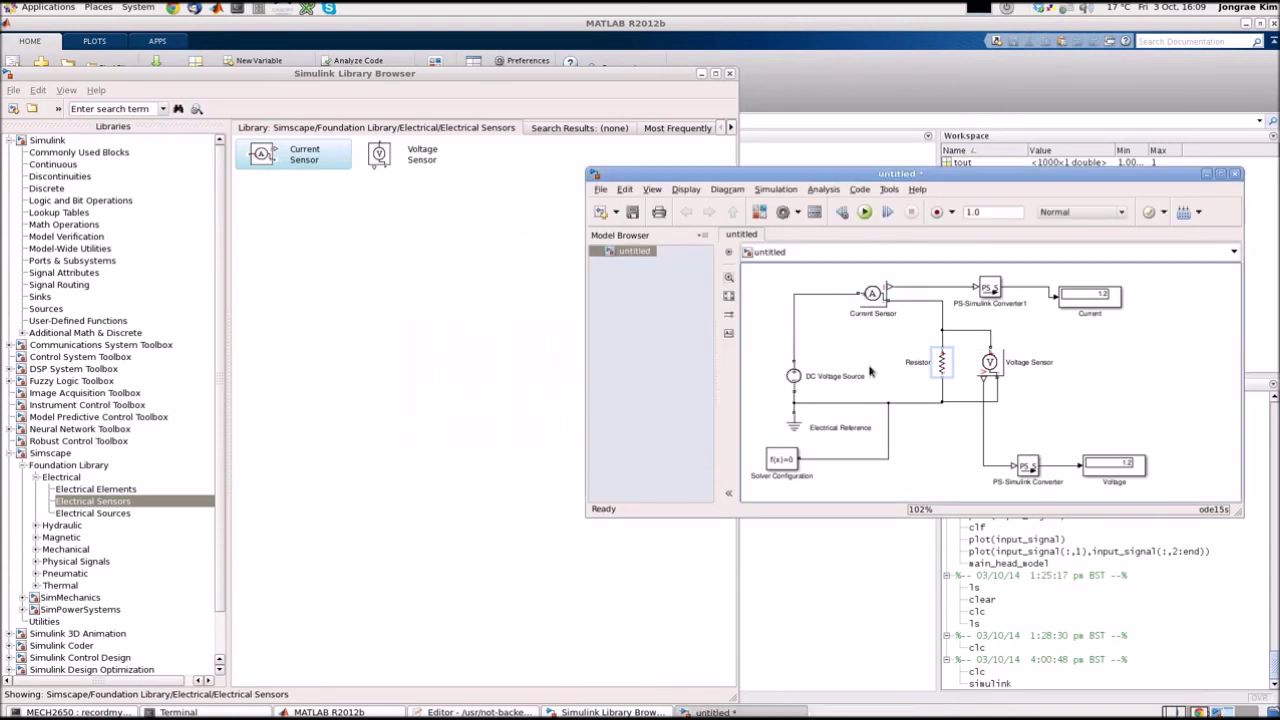
left_click(866, 213)
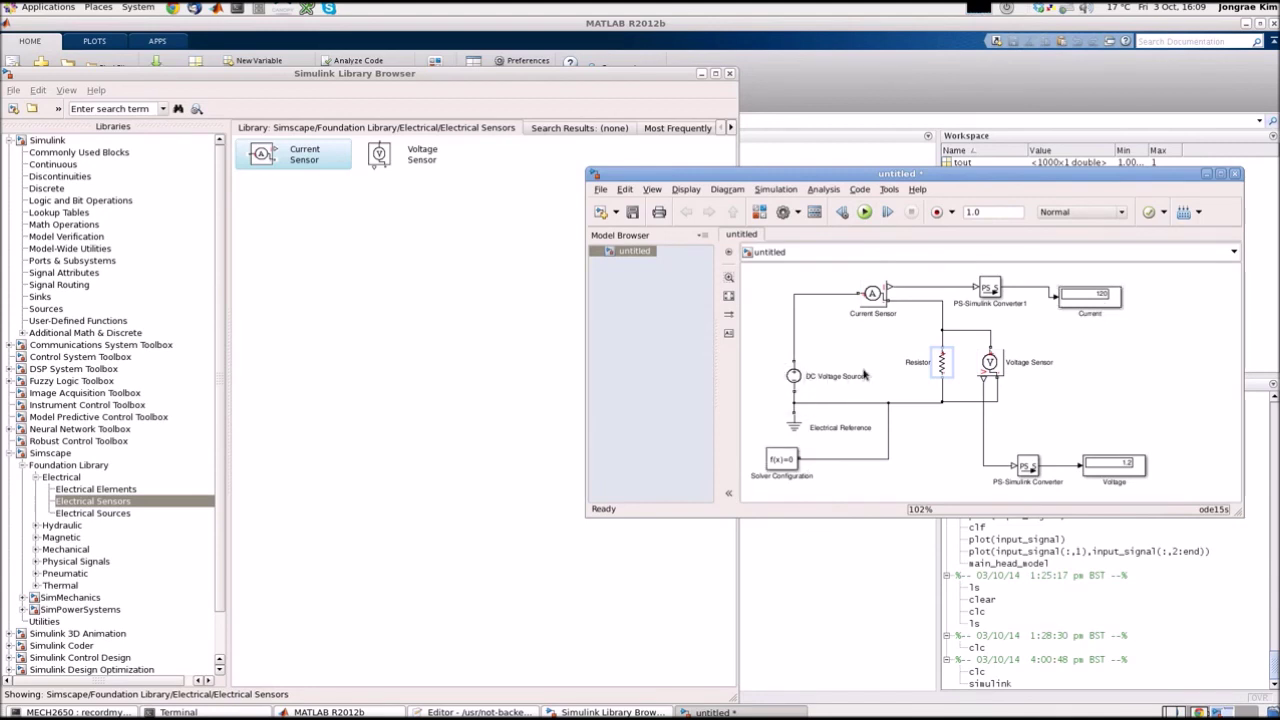
Set the Resistor's resistance to 100 Ohm.
double_click(944, 364)
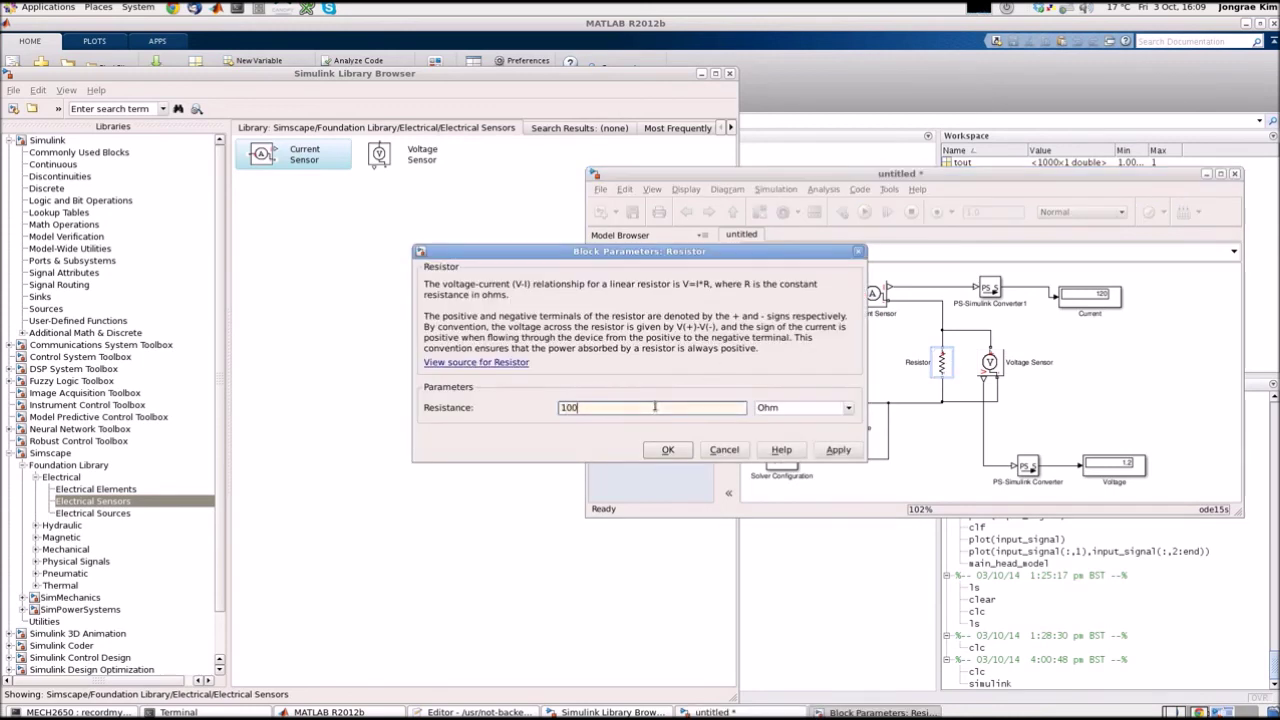
type("100")
key("Return")
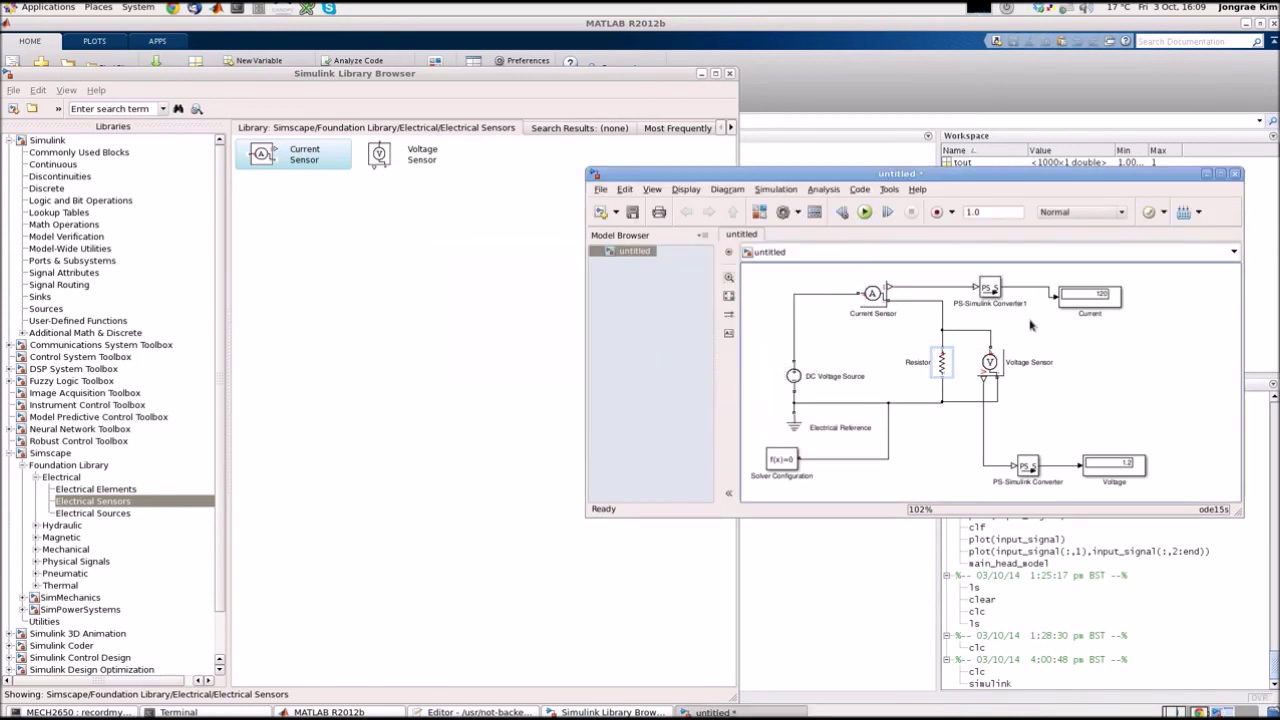
Run the model at 100 Ohm so Current reads 0.012 while Voltage stays 1.2.
left_click(864, 212)
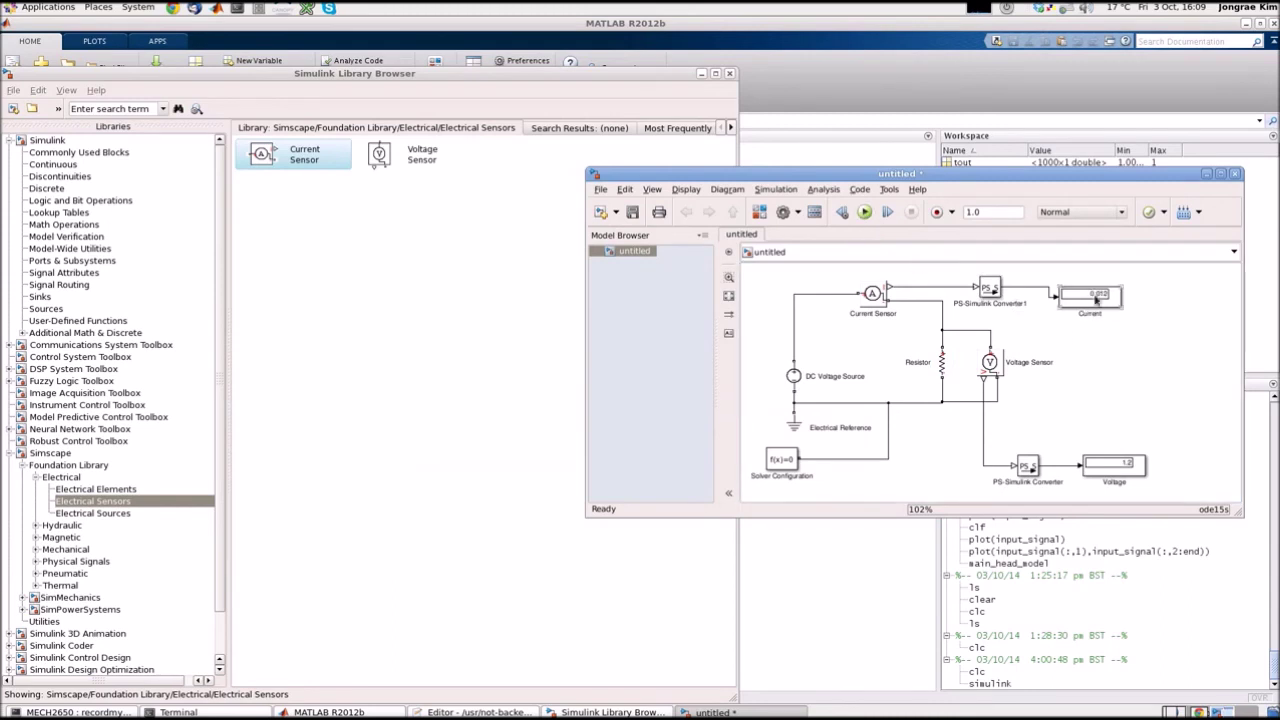